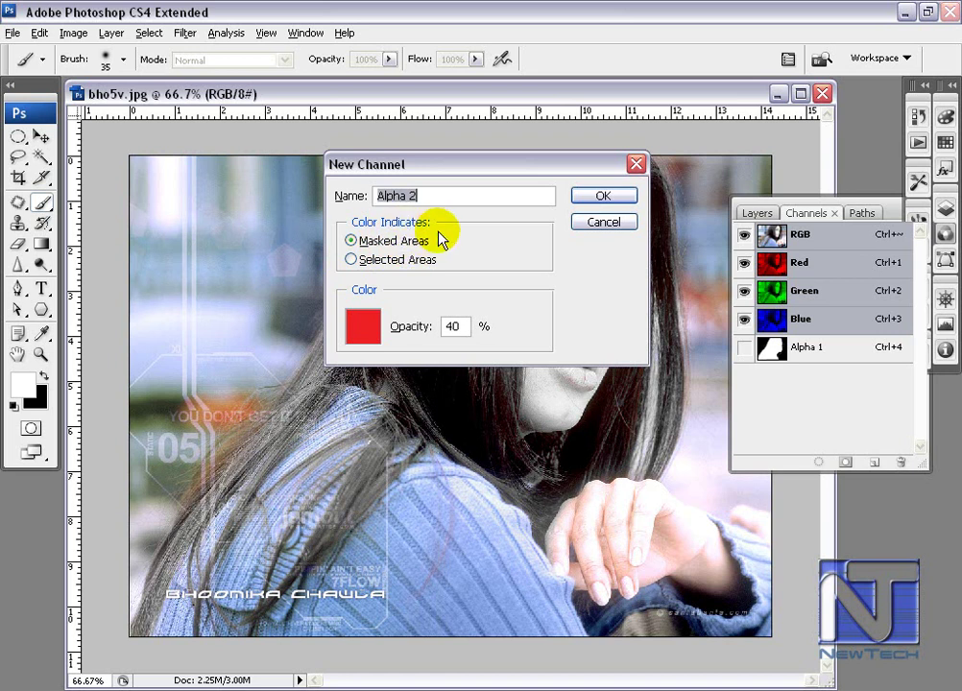
Create a new alpha channel whose overlay marks masked areas in blue (2069ed)
{"action": "left_click_drag", "start_coordinate": [457, 165], "coordinate": [642, 166]}
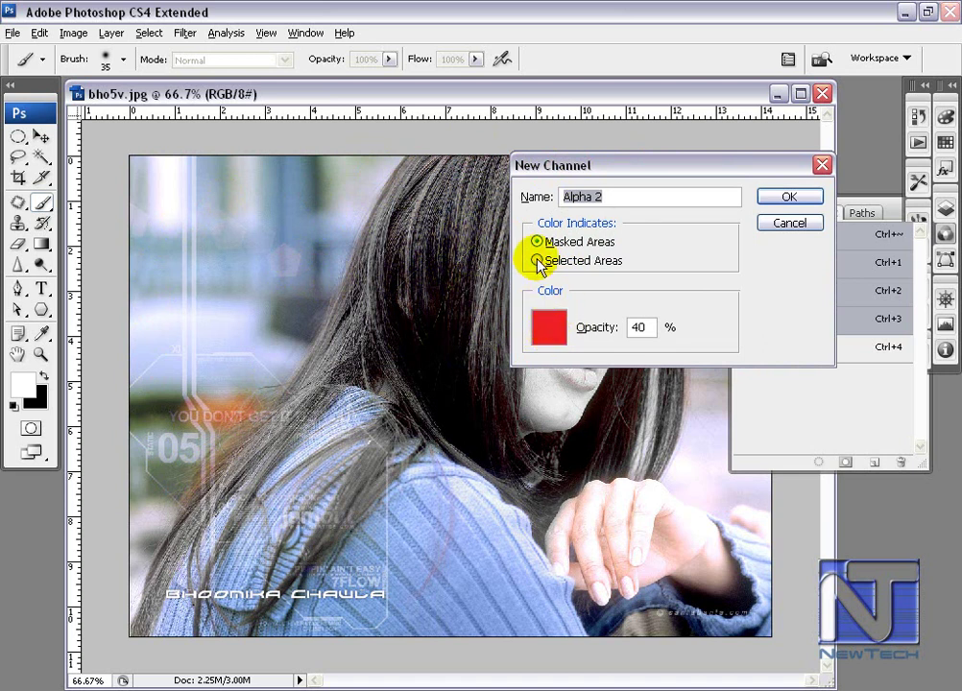
{"action": "left_click", "coordinate": [556, 338]}
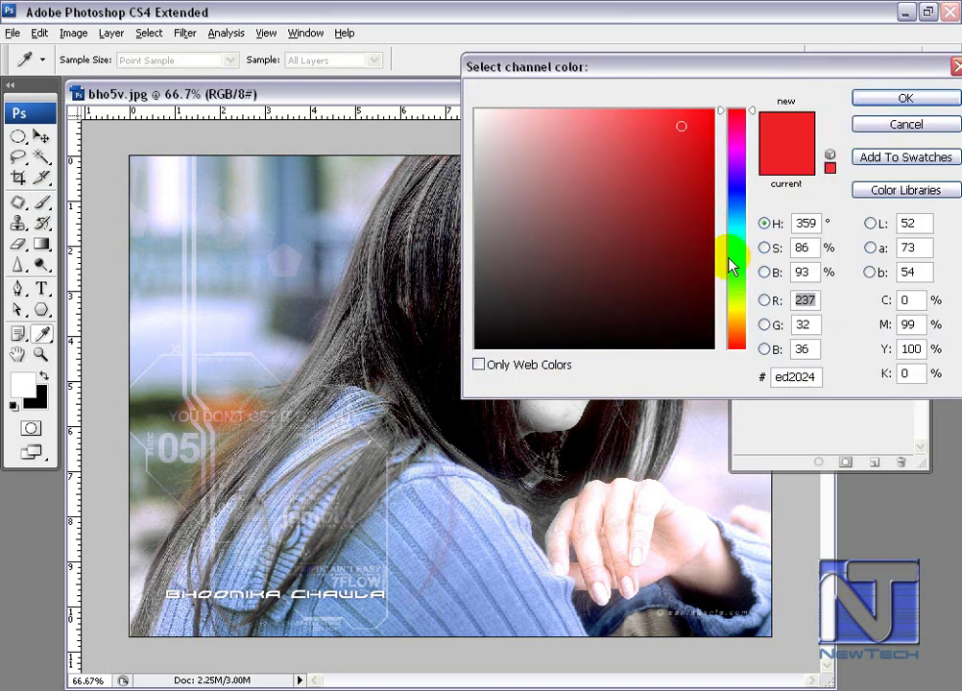
{"action": "left_click", "coordinate": [736, 203]}
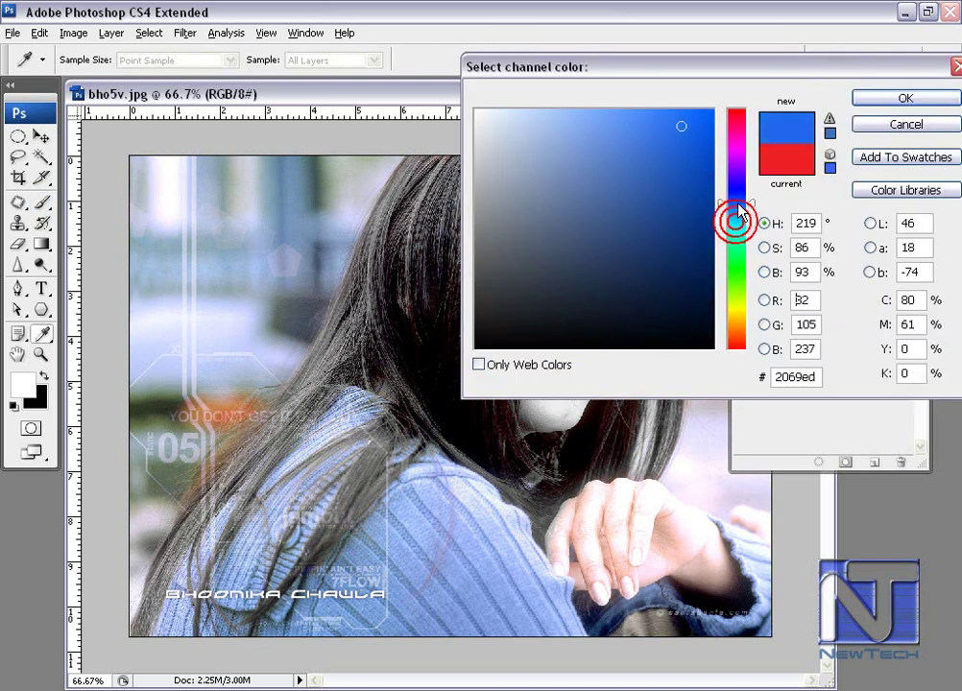
{"action": "left_click", "coordinate": [873, 103]}
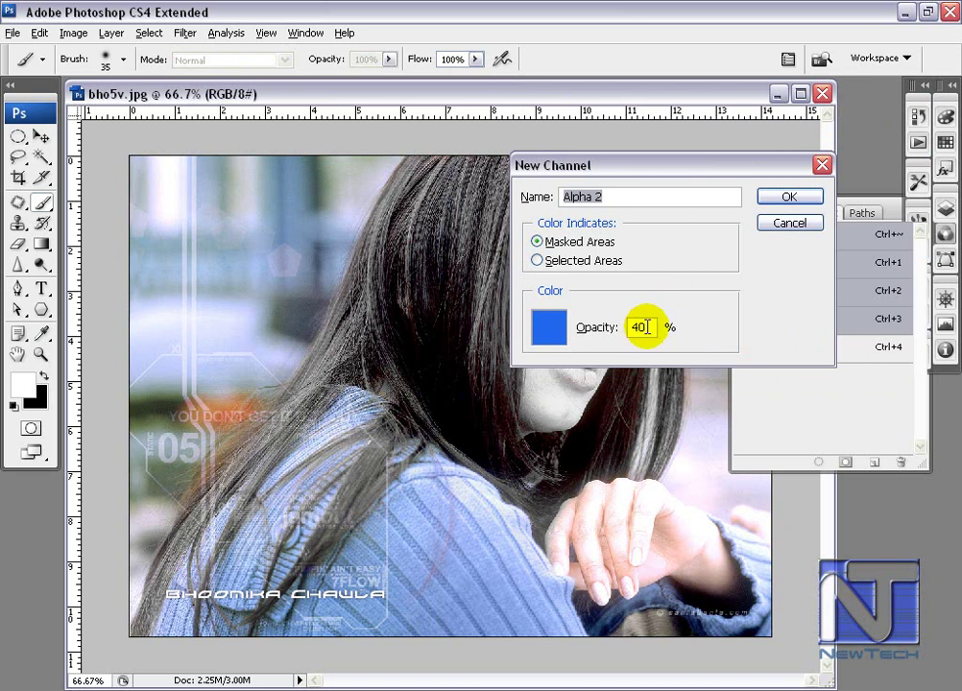
{"action": "left_click", "coordinate": [647, 327]}
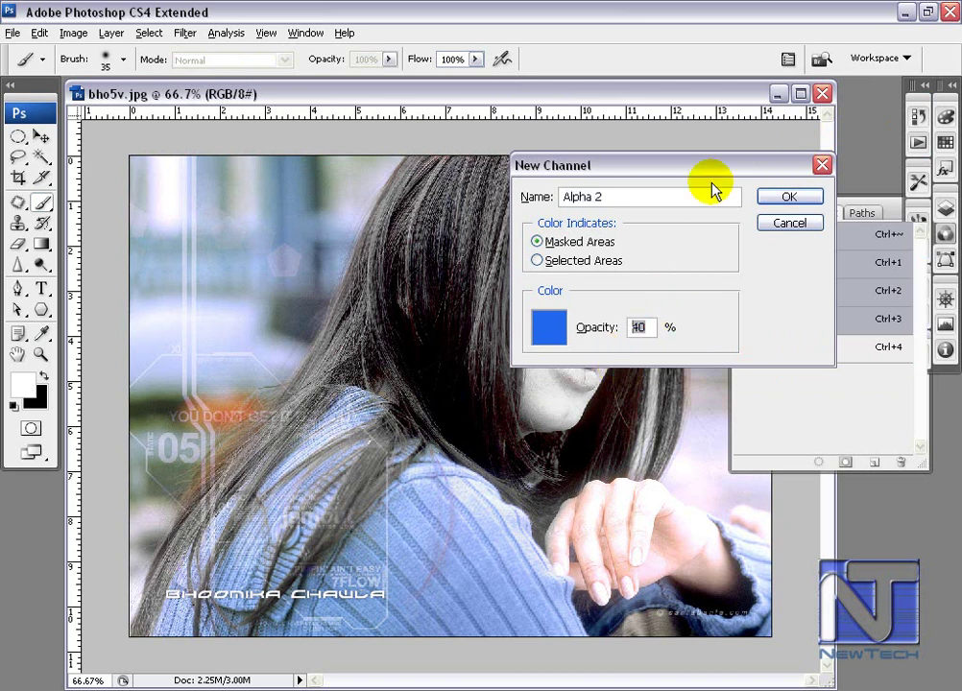
{"action": "left_click_drag", "start_coordinate": [705, 173], "coordinate": [543, 228]}
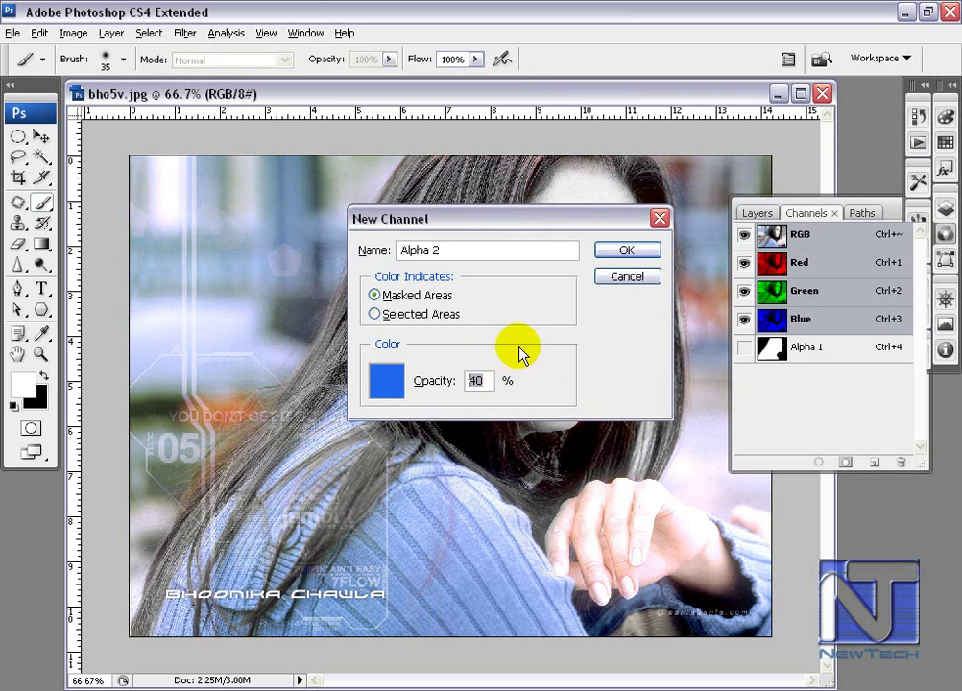
{"action": "left_click", "coordinate": [633, 253]}
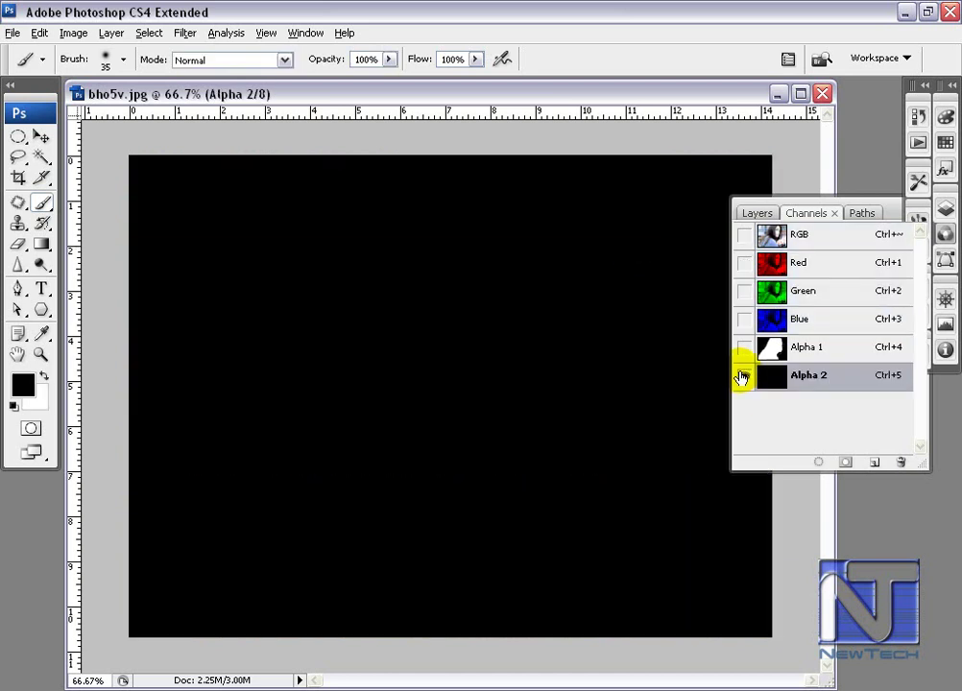
Show the RGB composite together with the Alpha 2 channel and switch the foreground color to white for painting
{"action": "left_click", "coordinate": [743, 234]}
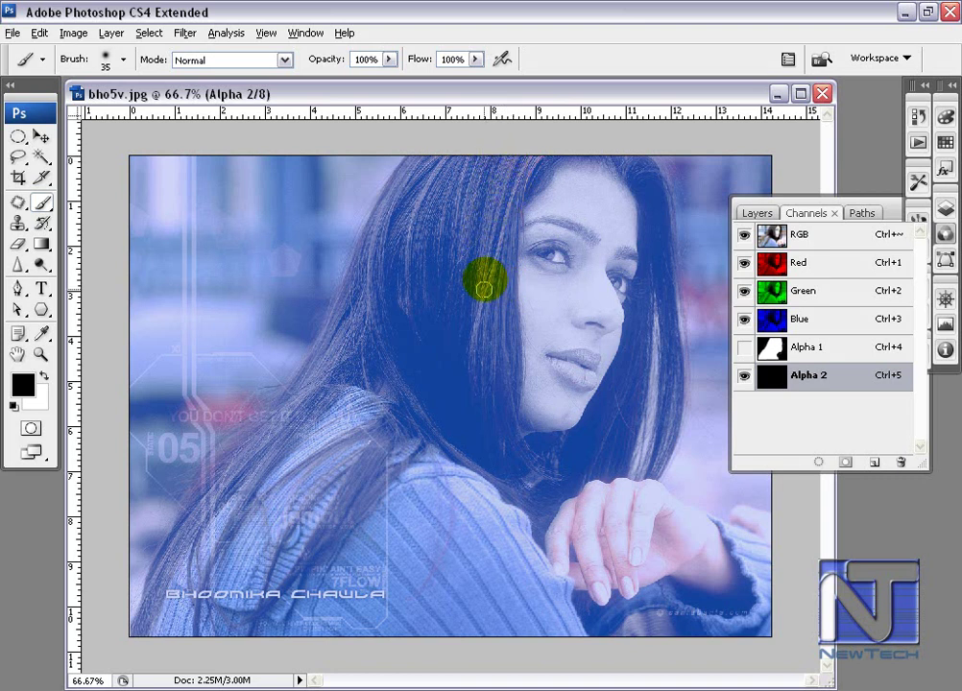
{"action": "left_click", "coordinate": [436, 241]}
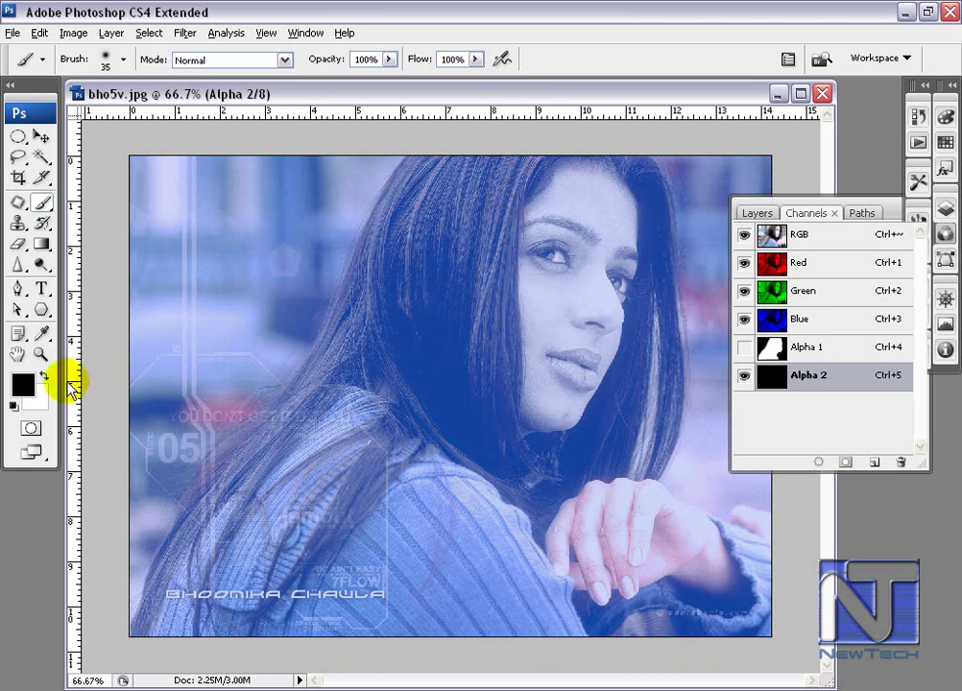
{"action": "left_click", "coordinate": [43, 374]}
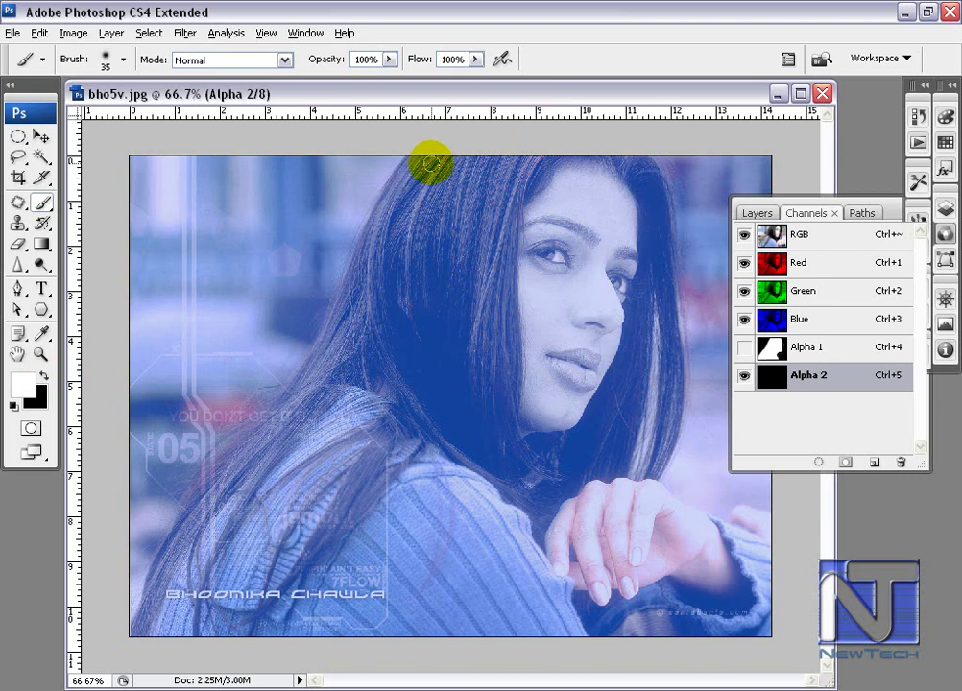
Paint white in the Alpha 2 channel over the woman's hair, face, sweater and hands, enlarging the brush to 125
{"action": "mouse_move", "coordinate": [428, 161]}
{"action": "left_mouse_down"}
{"action": "mouse_move", "coordinate": [406, 240]}
{"action": "mouse_move", "coordinate": [449, 267]}
{"action": "mouse_move", "coordinate": [437, 204]}
{"action": "left_mouse_up"}
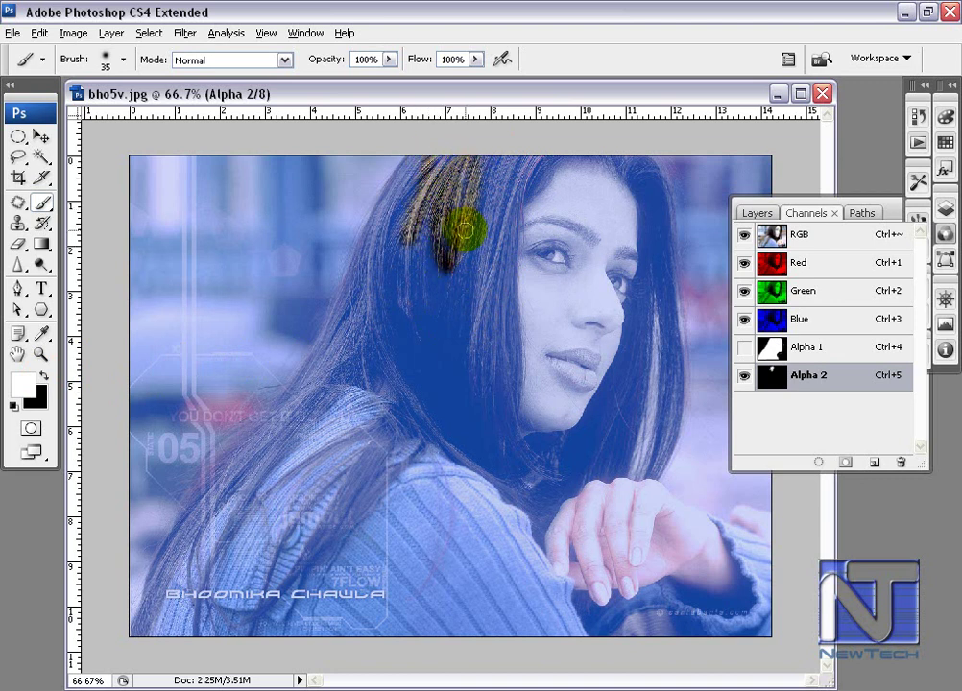
{"action": "key", "text": "bracketright"}
{"action": "mouse_move", "coordinate": [480, 218]}
{"action": "left_mouse_down"}
{"action": "mouse_move", "coordinate": [384, 305]}
{"action": "mouse_move", "coordinate": [460, 336]}
{"action": "mouse_move", "coordinate": [409, 419]}
{"action": "mouse_move", "coordinate": [307, 515]}
{"action": "mouse_move", "coordinate": [376, 327]}
{"action": "mouse_move", "coordinate": [257, 500]}
{"action": "mouse_move", "coordinate": [354, 490]}
{"action": "left_mouse_up"}
{"action": "mouse_move", "coordinate": [441, 348]}
{"action": "left_mouse_down"}
{"action": "mouse_move", "coordinate": [526, 192]}
{"action": "mouse_move", "coordinate": [555, 242]}
{"action": "mouse_move", "coordinate": [540, 340]}
{"action": "mouse_move", "coordinate": [445, 471]}
{"action": "mouse_move", "coordinate": [446, 500]}
{"action": "left_mouse_up"}
{"action": "mouse_move", "coordinate": [425, 436]}
{"action": "left_mouse_down"}
{"action": "mouse_move", "coordinate": [221, 608]}
{"action": "mouse_move", "coordinate": [165, 619]}
{"action": "mouse_move", "coordinate": [187, 606]}
{"action": "mouse_move", "coordinate": [239, 517]}
{"action": "mouse_move", "coordinate": [374, 370]}
{"action": "left_mouse_up"}
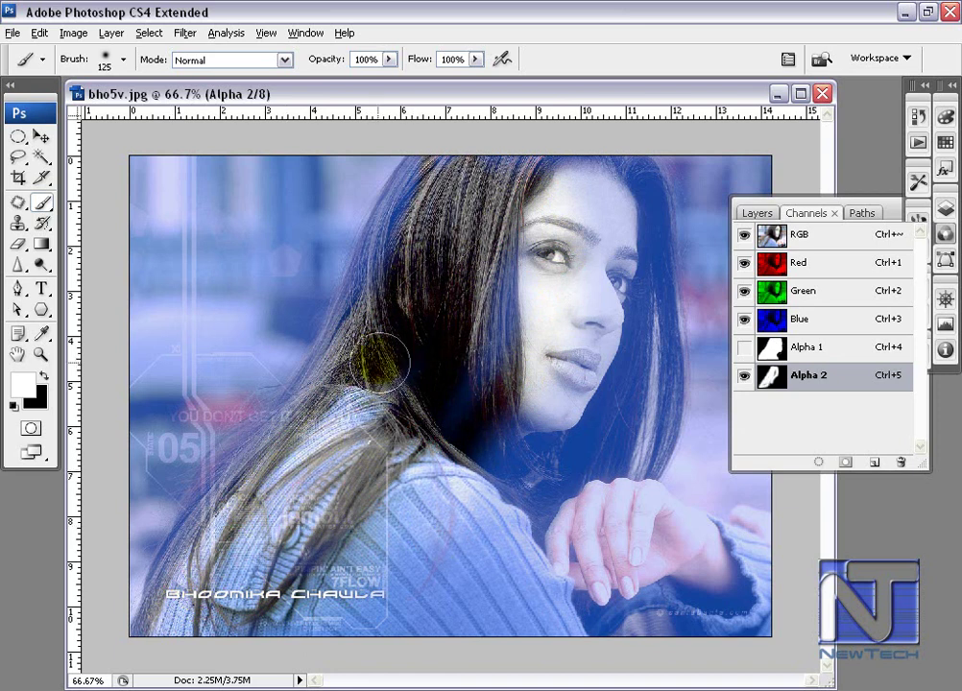
{"action": "mouse_move", "coordinate": [379, 286]}
{"action": "left_mouse_down"}
{"action": "mouse_move", "coordinate": [396, 234]}
{"action": "mouse_move", "coordinate": [438, 176]}
{"action": "mouse_move", "coordinate": [584, 170]}
{"action": "mouse_move", "coordinate": [632, 180]}
{"action": "mouse_move", "coordinate": [637, 210]}
{"action": "mouse_move", "coordinate": [536, 244]}
{"action": "mouse_move", "coordinate": [510, 300]}
{"action": "mouse_move", "coordinate": [587, 247]}
{"action": "mouse_move", "coordinate": [611, 250]}
{"action": "mouse_move", "coordinate": [597, 321]}
{"action": "mouse_move", "coordinate": [500, 477]}
{"action": "mouse_move", "coordinate": [561, 468]}
{"action": "mouse_move", "coordinate": [632, 230]}
{"action": "mouse_move", "coordinate": [642, 326]}
{"action": "mouse_move", "coordinate": [540, 527]}
{"action": "mouse_move", "coordinate": [538, 557]}
{"action": "mouse_move", "coordinate": [558, 608]}
{"action": "mouse_move", "coordinate": [573, 605]}
{"action": "mouse_move", "coordinate": [495, 533]}
{"action": "mouse_move", "coordinate": [516, 573]}
{"action": "mouse_move", "coordinate": [588, 601]}
{"action": "mouse_move", "coordinate": [678, 603]}
{"action": "mouse_move", "coordinate": [696, 573]}
{"action": "mouse_move", "coordinate": [670, 536]}
{"action": "mouse_move", "coordinate": [611, 509]}
{"action": "mouse_move", "coordinate": [568, 545]}
{"action": "mouse_move", "coordinate": [648, 555]}
{"action": "mouse_move", "coordinate": [641, 572]}
{"action": "mouse_move", "coordinate": [576, 573]}
{"action": "mouse_move", "coordinate": [683, 540]}
{"action": "mouse_move", "coordinate": [724, 543]}
{"action": "mouse_move", "coordinate": [760, 558]}
{"action": "mouse_move", "coordinate": [753, 595]}
{"action": "mouse_move", "coordinate": [706, 625]}
{"action": "mouse_move", "coordinate": [379, 629]}
{"action": "mouse_move", "coordinate": [384, 578]}
{"action": "mouse_move", "coordinate": [452, 495]}
{"action": "mouse_move", "coordinate": [510, 601]}
{"action": "mouse_move", "coordinate": [441, 536]}
{"action": "mouse_move", "coordinate": [477, 565]}
{"action": "mouse_move", "coordinate": [391, 508]}
{"action": "mouse_move", "coordinate": [300, 531]}
{"action": "mouse_move", "coordinate": [366, 541]}
{"action": "mouse_move", "coordinate": [372, 419]}
{"action": "mouse_move", "coordinate": [354, 548]}
{"action": "mouse_move", "coordinate": [448, 625]}
{"action": "mouse_move", "coordinate": [383, 518]}
{"action": "mouse_move", "coordinate": [368, 369]}
{"action": "mouse_move", "coordinate": [294, 434]}
{"action": "mouse_move", "coordinate": [248, 509]}
{"action": "mouse_move", "coordinate": [218, 584]}
{"action": "mouse_move", "coordinate": [229, 614]}
{"action": "mouse_move", "coordinate": [368, 620]}
{"action": "mouse_move", "coordinate": [165, 626]}
{"action": "mouse_move", "coordinate": [233, 562]}
{"action": "mouse_move", "coordinate": [397, 461]}
{"action": "mouse_move", "coordinate": [592, 588]}
{"action": "mouse_move", "coordinate": [739, 614]}
{"action": "mouse_move", "coordinate": [556, 580]}
{"action": "mouse_move", "coordinate": [526, 338]}
{"action": "mouse_move", "coordinate": [668, 348]}
{"action": "mouse_move", "coordinate": [651, 350]}
{"action": "mouse_move", "coordinate": [649, 401]}
{"action": "mouse_move", "coordinate": [631, 455]}
{"action": "mouse_move", "coordinate": [638, 368]}
{"action": "left_mouse_up"}
{"action": "left_click_drag", "start_coordinate": [644, 293], "coordinate": [642, 289]}
{"action": "mouse_move", "coordinate": [651, 215]}
{"action": "left_mouse_down"}
{"action": "mouse_move", "coordinate": [633, 189]}
{"action": "mouse_move", "coordinate": [474, 167]}
{"action": "mouse_move", "coordinate": [432, 175]}
{"action": "mouse_move", "coordinate": [369, 286]}
{"action": "mouse_move", "coordinate": [337, 389]}
{"action": "mouse_move", "coordinate": [255, 463]}
{"action": "mouse_move", "coordinate": [207, 554]}
{"action": "left_mouse_up"}
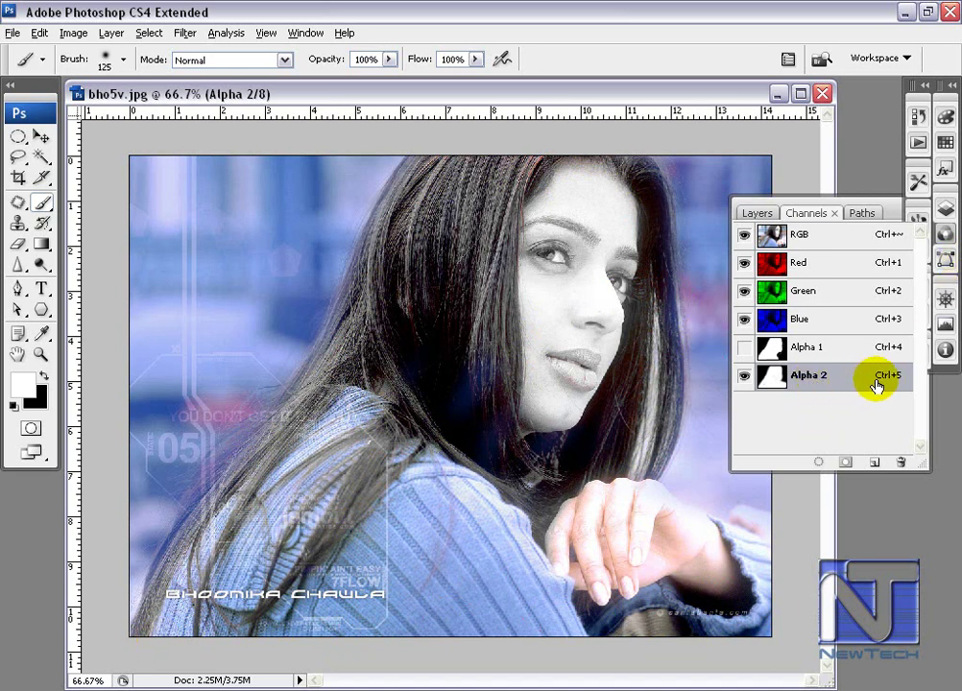
Change the Alpha 2 channel's overlay color from its channel options to green
{"action": "left_click", "coordinate": [917, 212]}
{"action": "left_click", "coordinate": [946, 234]}
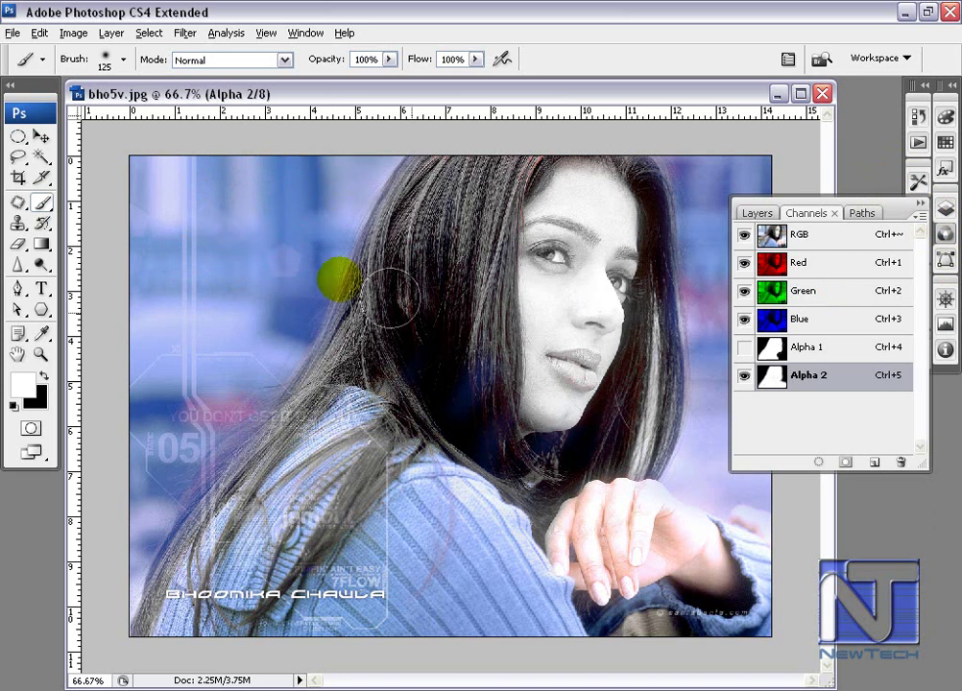
{"action": "double_click", "coordinate": [780, 377]}
{"action": "left_click", "coordinate": [391, 407]}
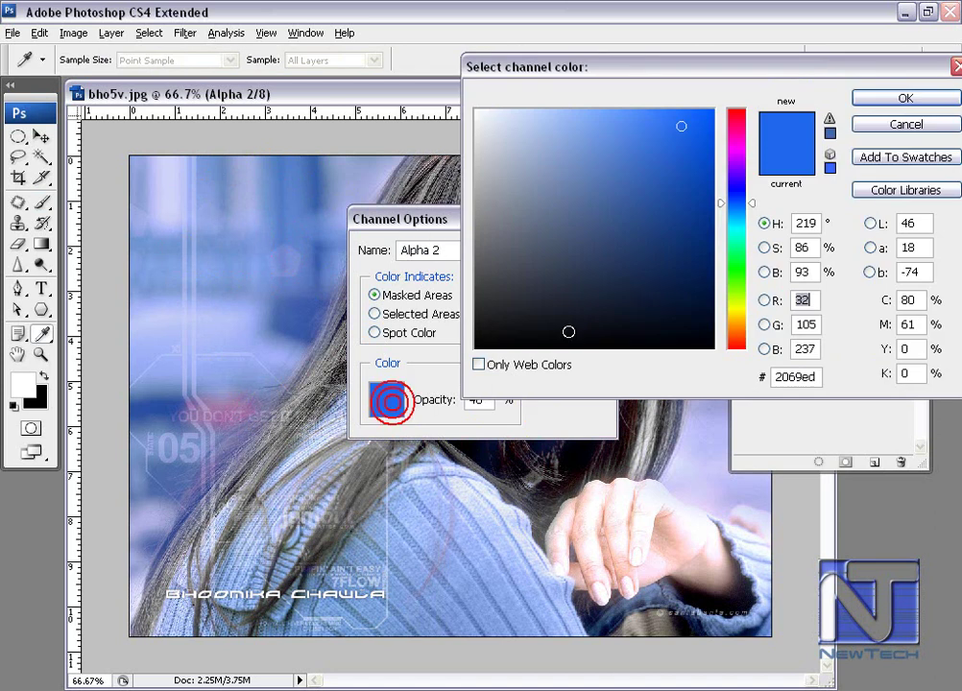
{"action": "left_click", "coordinate": [743, 290]}
{"action": "left_click_drag", "start_coordinate": [745, 299], "coordinate": [744, 272]}
{"action": "left_click", "coordinate": [902, 99]}
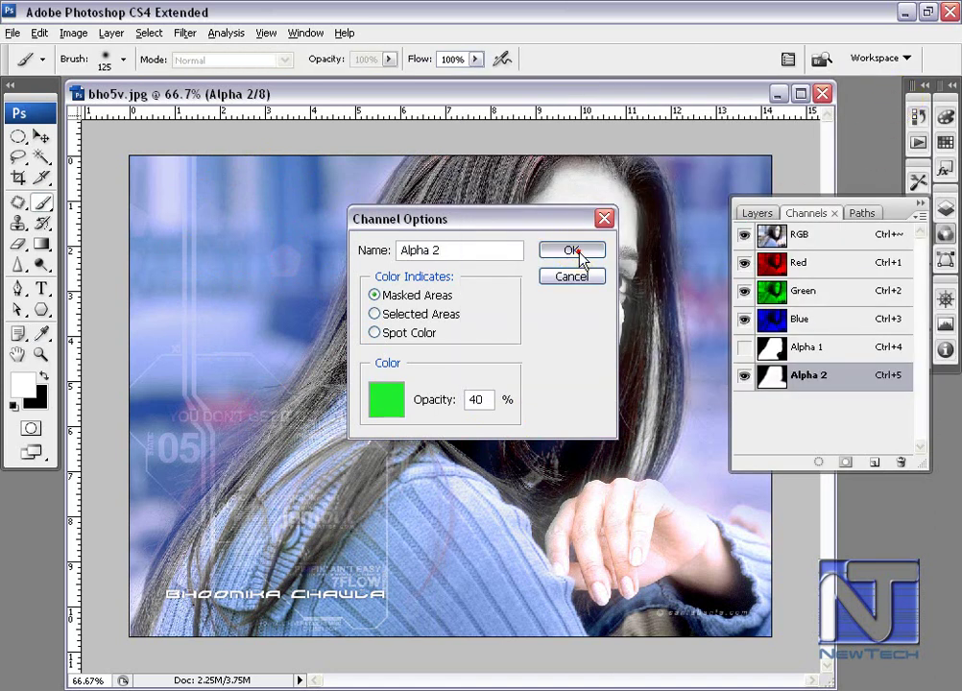
{"action": "left_click", "coordinate": [574, 251]}
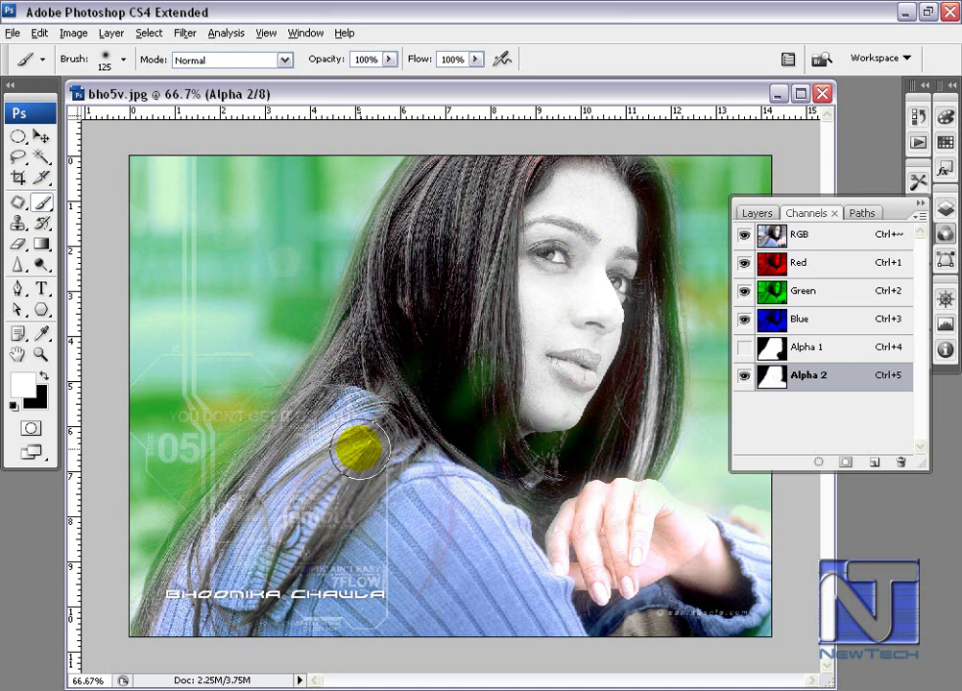
Reduce the brush to size 40 and paint white along the upper left outer edge of the hair to unmask it
{"action": "key", "text": "F7"}
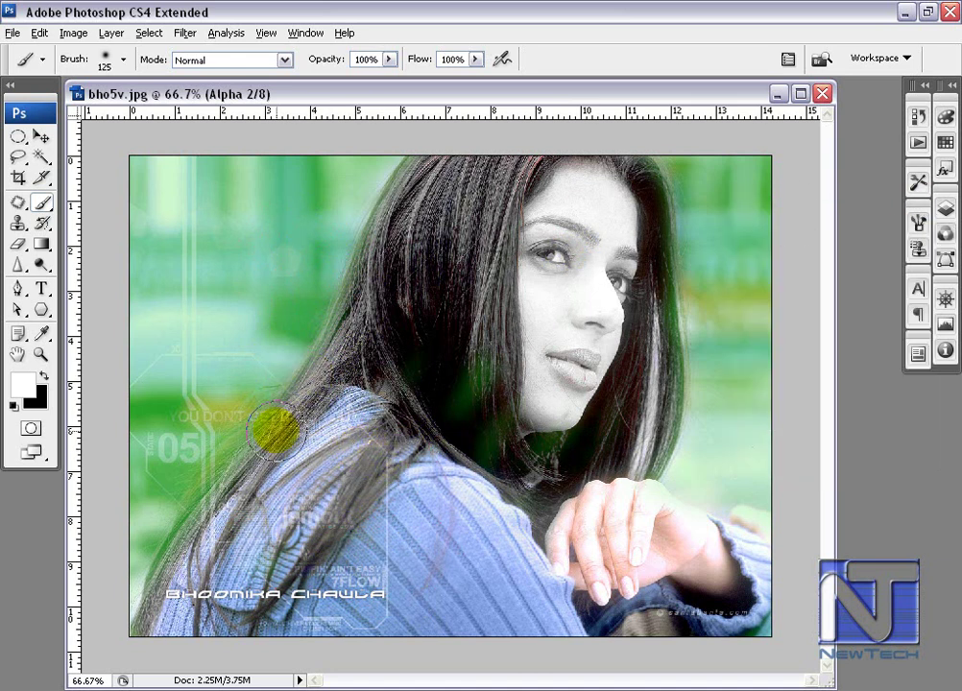
{"action": "scroll", "coordinate": [261, 336], "scroll_direction": "up", "scroll_amount": 5}
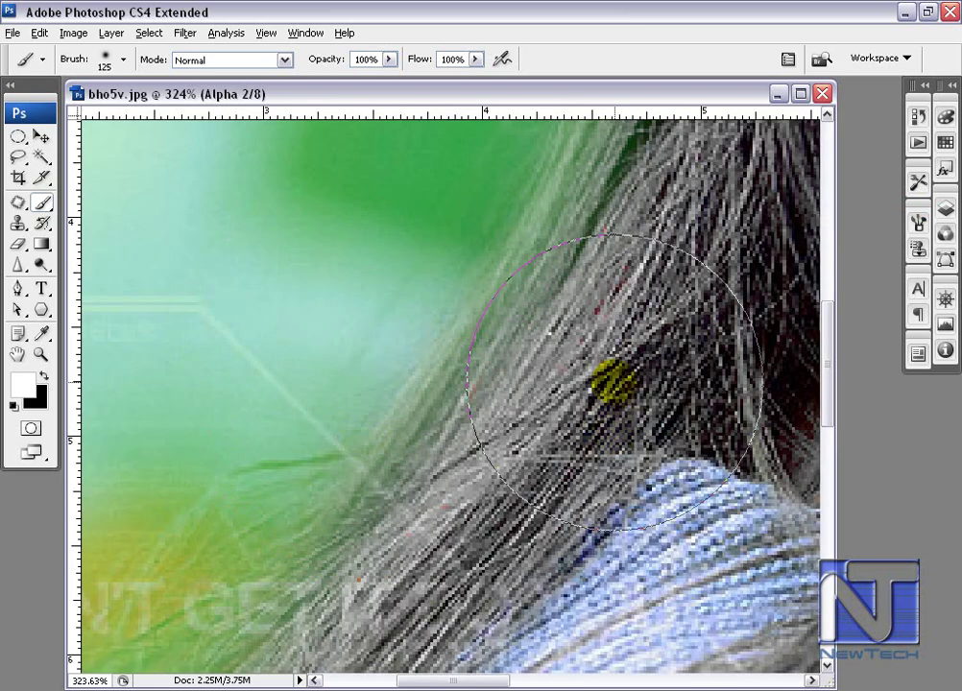
{"action": "key", "text": "bracketleft"}
{"action": "key", "text": "bracketleft"}
{"action": "key", "text": "bracketleft"}
{"action": "key", "text": "bracketleft"}
{"action": "key", "text": "bracketleft"}
{"action": "key", "text": "bracketleft"}
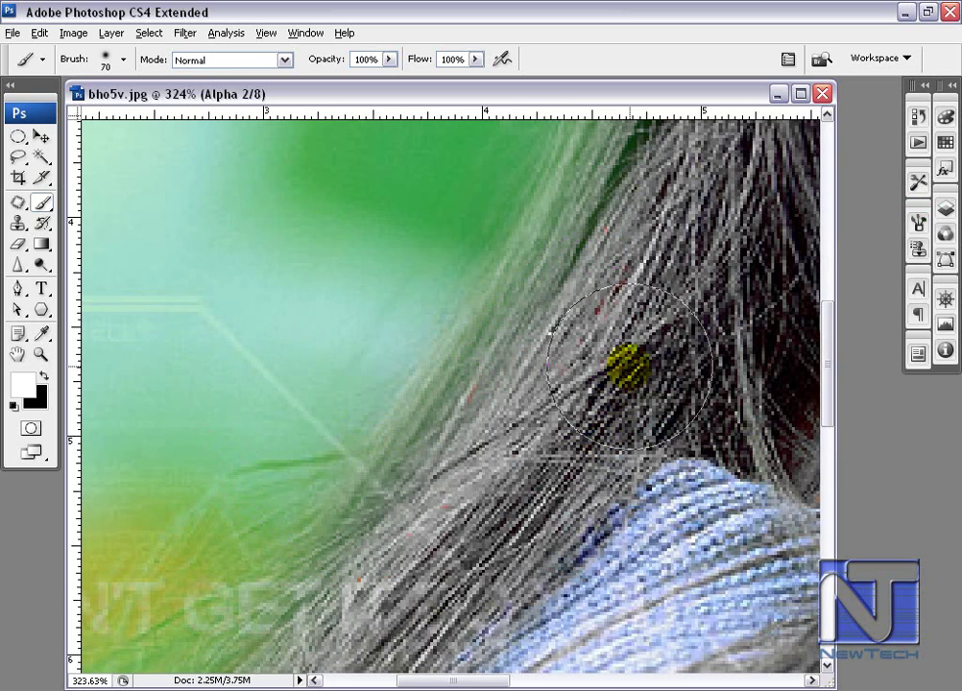
{"action": "key", "text": "bracketleft"}
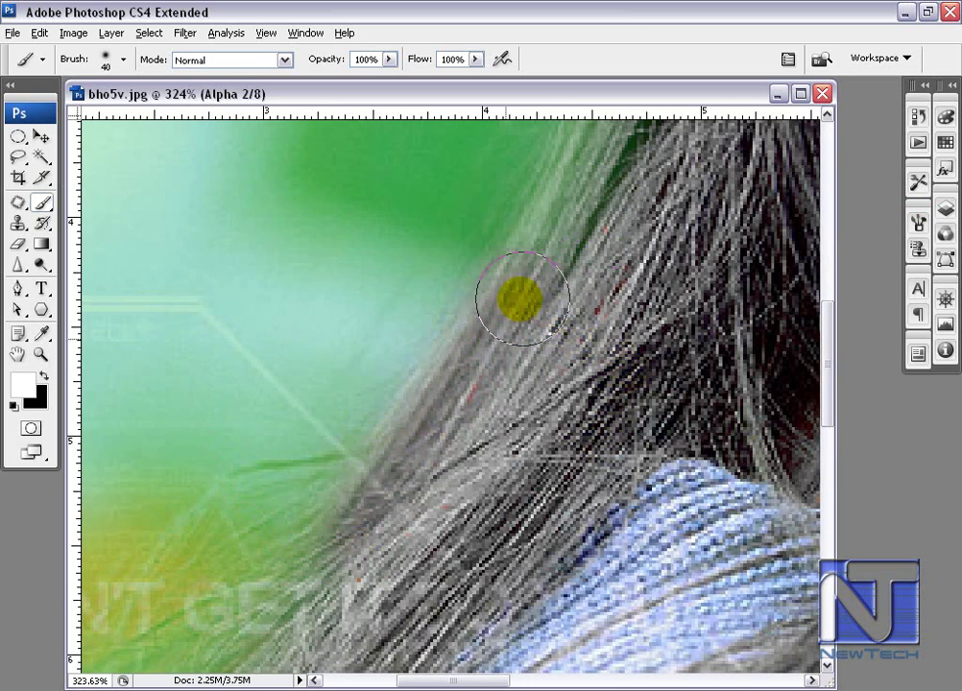
{"action": "left_click_drag", "start_coordinate": [651, 200], "coordinate": [403, 572]}
{"action": "left_click_drag", "start_coordinate": [578, 247], "coordinate": [508, 497]}
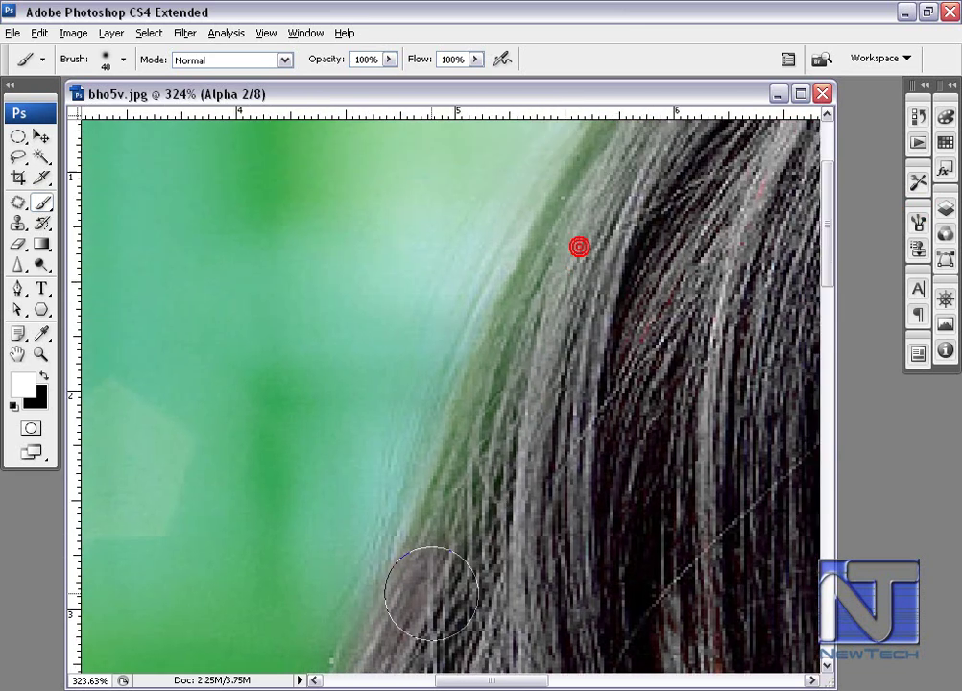
{"action": "left_click_drag", "start_coordinate": [562, 294], "coordinate": [469, 460]}
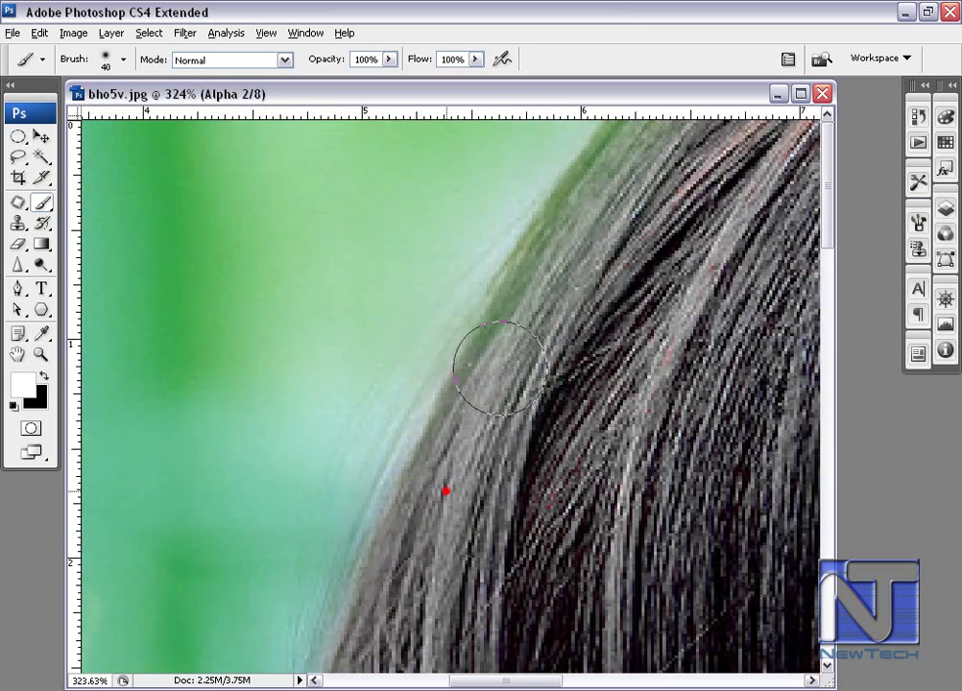
{"action": "left_click_drag", "start_coordinate": [591, 240], "coordinate": [475, 242]}
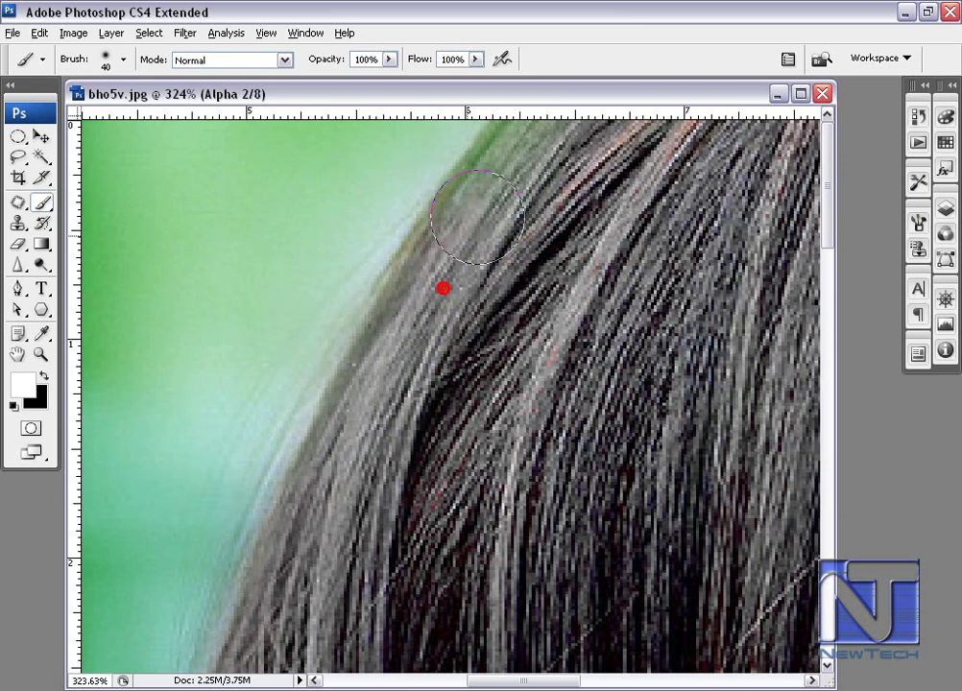
Continue painting white down the left outer edge of the hair to the strands below the "05" graphic
{"action": "left_click_drag", "start_coordinate": [505, 425], "coordinate": [567, 274]}
{"action": "left_click_drag", "start_coordinate": [561, 499], "coordinate": [588, 285]}
{"action": "left_click_drag", "start_coordinate": [414, 493], "coordinate": [546, 290]}
{"action": "left_click_drag", "start_coordinate": [410, 487], "coordinate": [491, 340]}
{"action": "mouse_move", "coordinate": [492, 252]}
{"action": "left_mouse_down"}
{"action": "mouse_move", "coordinate": [368, 399]}
{"action": "mouse_move", "coordinate": [305, 453]}
{"action": "left_mouse_up"}
{"action": "left_click_drag", "start_coordinate": [358, 555], "coordinate": [519, 377]}
{"action": "left_click_drag", "start_coordinate": [534, 226], "coordinate": [279, 483]}
{"action": "left_click_drag", "start_coordinate": [307, 592], "coordinate": [470, 368]}
{"action": "left_click_drag", "start_coordinate": [464, 259], "coordinate": [423, 282]}
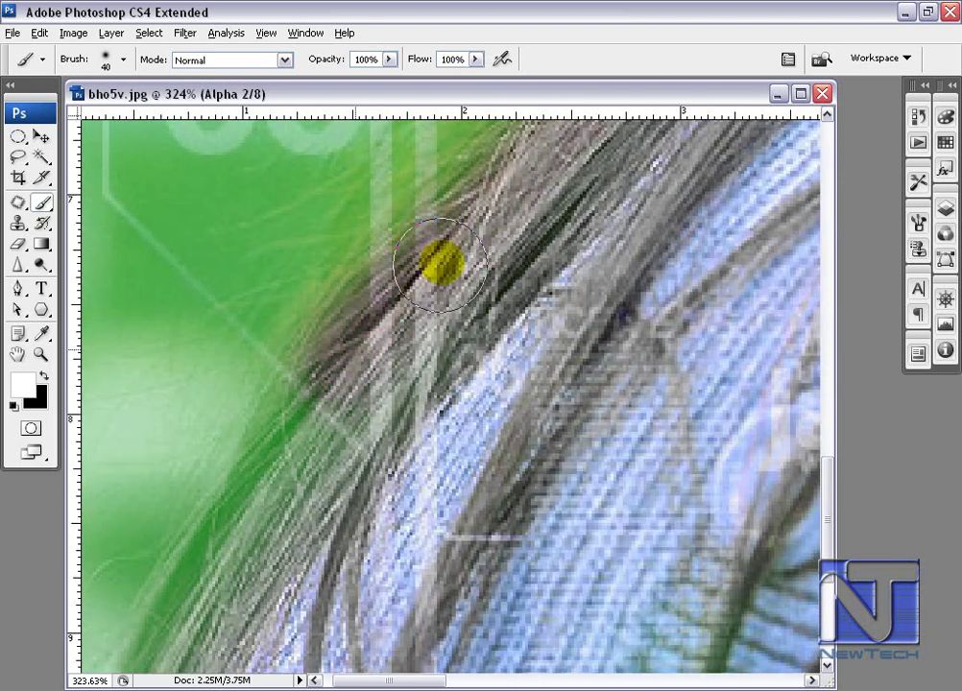
Unmask the wispy hair edge between the "05" graphic and the shoulder by painting it white
{"action": "left_click_drag", "start_coordinate": [540, 207], "coordinate": [461, 375]}
{"action": "mouse_move", "coordinate": [317, 393]}
{"action": "left_mouse_down"}
{"action": "mouse_move", "coordinate": [338, 372]}
{"action": "mouse_move", "coordinate": [326, 420]}
{"action": "left_mouse_up"}
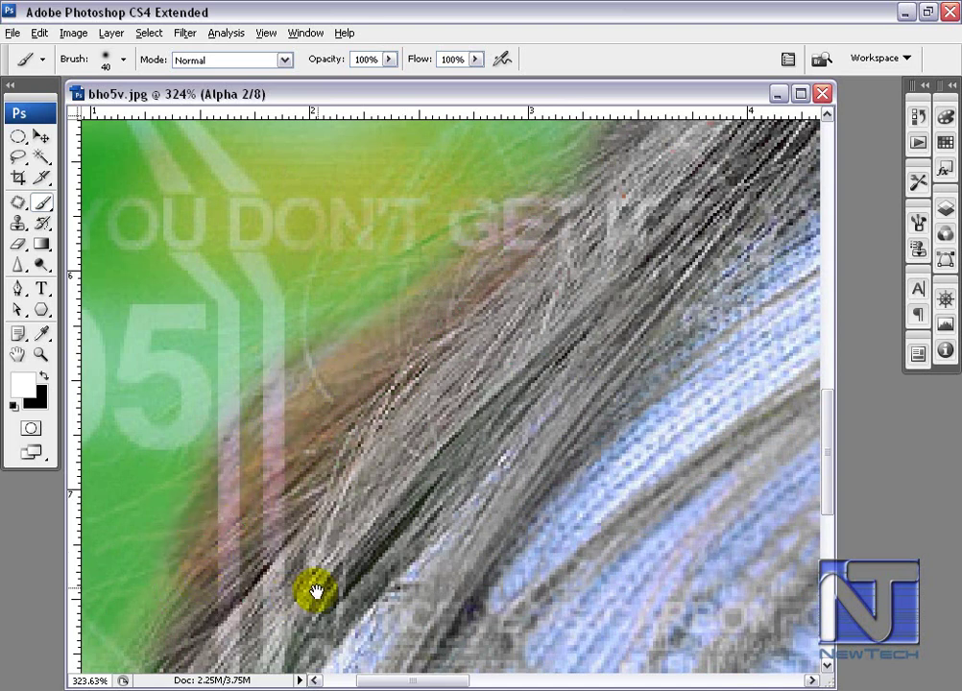
{"action": "scroll", "coordinate": [318, 584], "scroll_direction": "down", "scroll_amount": 2}
{"action": "scroll", "coordinate": [514, 371], "scroll_direction": "up", "scroll_amount": 4}
{"action": "scroll", "coordinate": [513, 371], "scroll_direction": "right", "scroll_amount": 1}
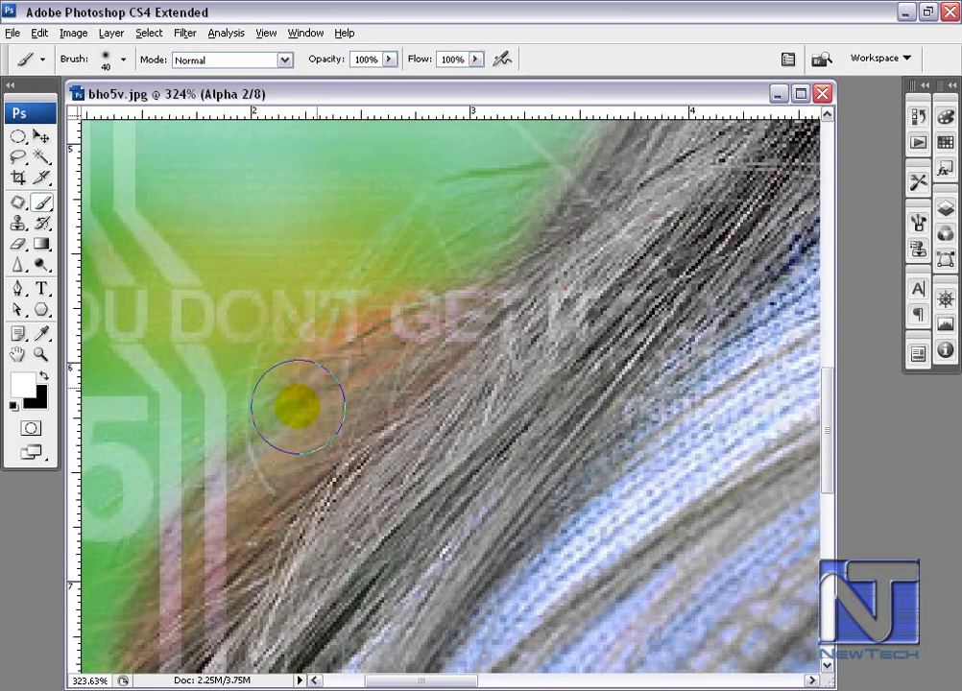
{"action": "left_click_drag", "start_coordinate": [308, 495], "coordinate": [517, 232]}
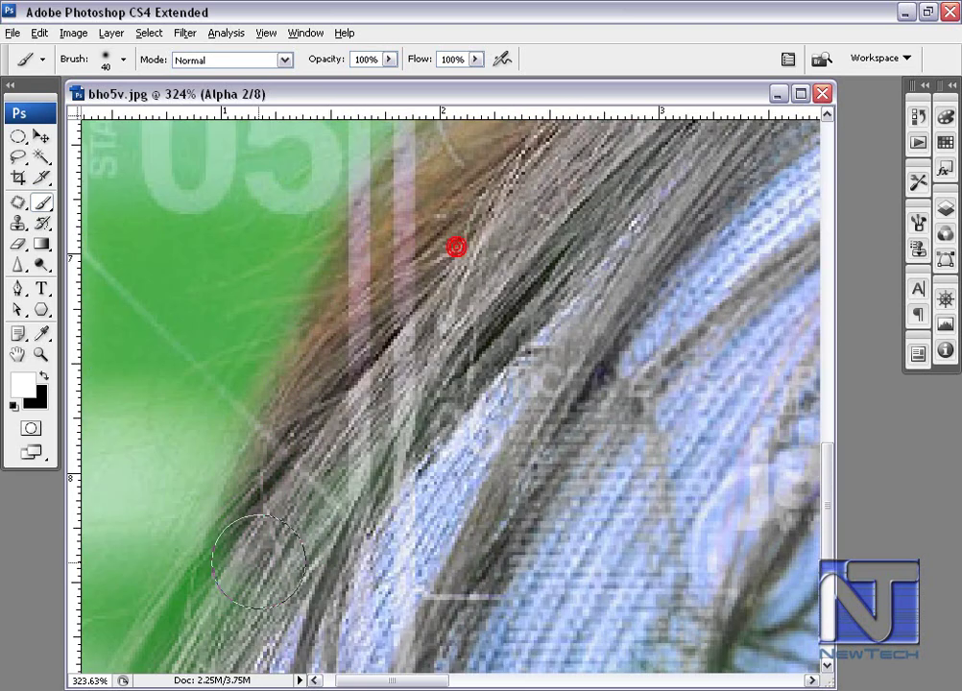
{"action": "left_click_drag", "start_coordinate": [388, 566], "coordinate": [468, 279]}
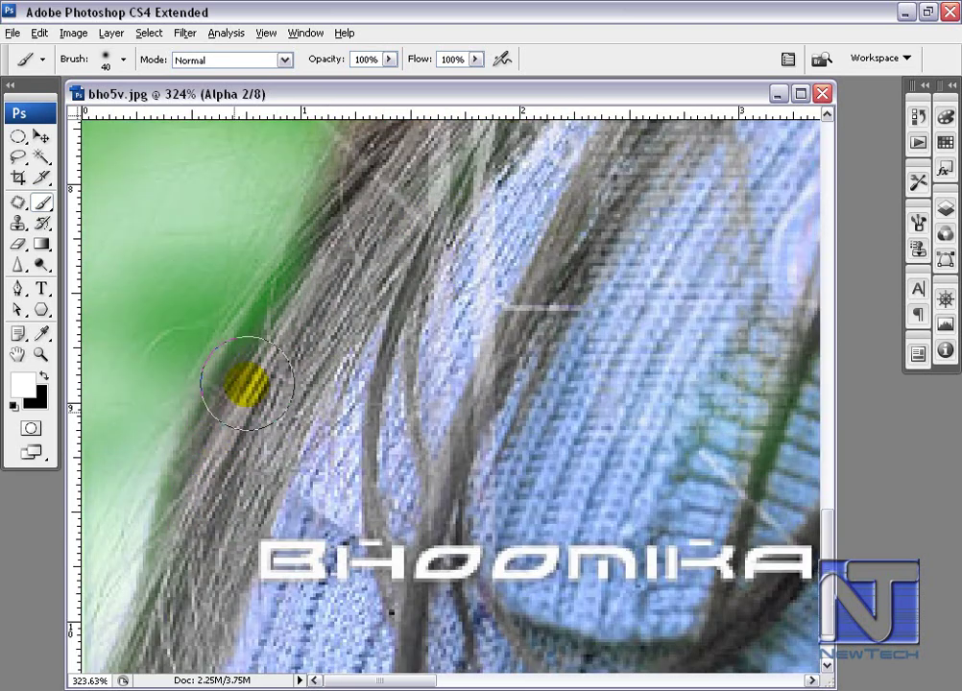
Paint white over the bottom-left hair edge and the remaining masked strands and sweater areas around the caption text
{"action": "scroll", "coordinate": [408, 247], "scroll_direction": "down", "scroll_amount": 2}
{"action": "left_click", "coordinate": [236, 455]}
{"action": "scroll", "coordinate": [651, 573], "scroll_direction": "right", "scroll_amount": 5}
{"action": "left_click", "coordinate": [710, 571]}
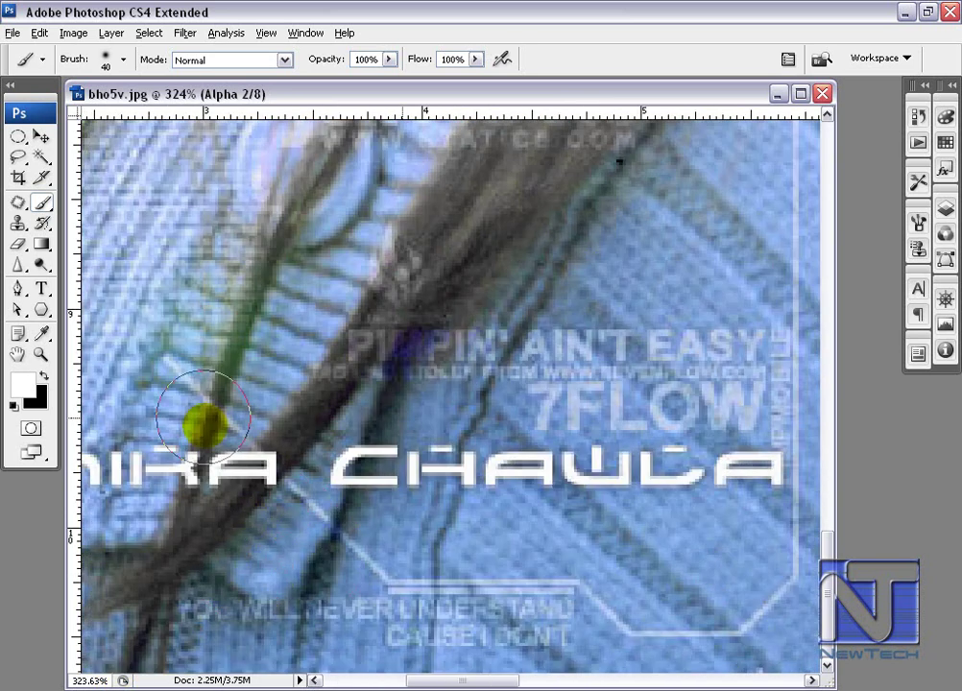
{"action": "left_click_drag", "start_coordinate": [300, 249], "coordinate": [227, 466]}
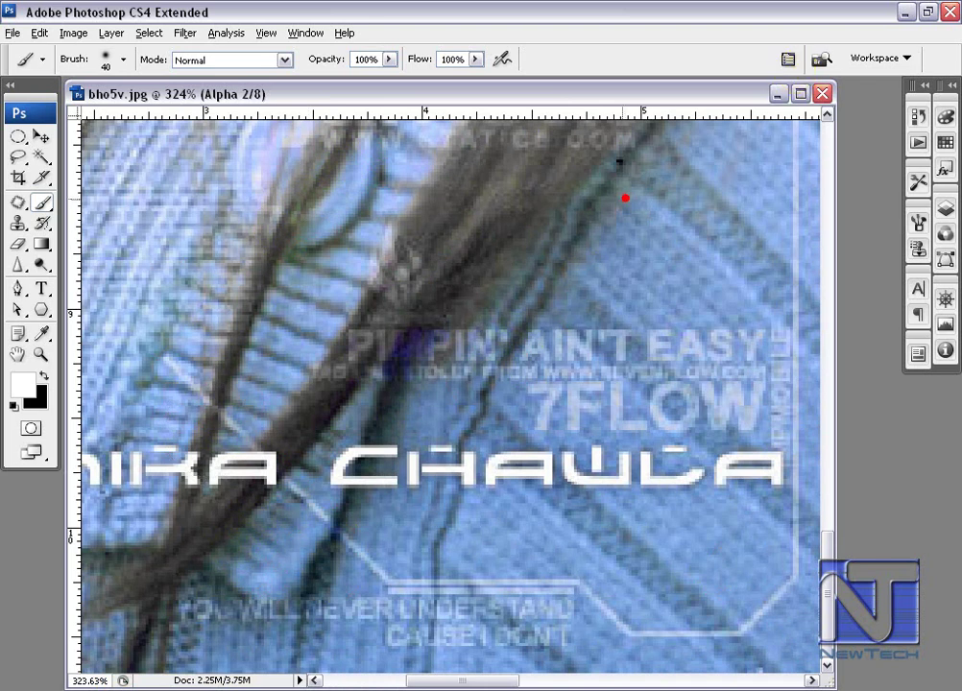
{"action": "left_click_drag", "start_coordinate": [691, 397], "coordinate": [487, 457]}
{"action": "left_click_drag", "start_coordinate": [637, 521], "coordinate": [541, 481]}
{"action": "left_click_drag", "start_coordinate": [579, 420], "coordinate": [397, 530]}
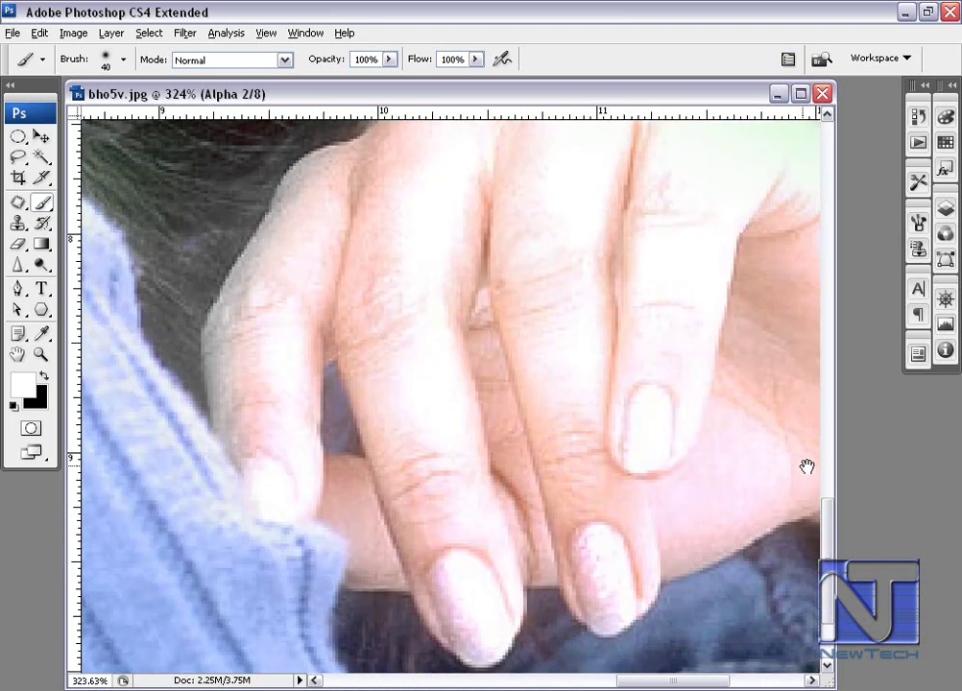
Clear the remaining green overlay from the hands, sleeve, neck, right-side hair and face with white brush strokes
{"action": "left_click_drag", "start_coordinate": [807, 468], "coordinate": [560, 569]}
{"action": "left_click_drag", "start_coordinate": [663, 480], "coordinate": [566, 585]}
{"action": "mouse_move", "coordinate": [763, 614]}
{"action": "left_mouse_down"}
{"action": "mouse_move", "coordinate": [745, 549]}
{"action": "mouse_move", "coordinate": [793, 417]}
{"action": "mouse_move", "coordinate": [688, 416]}
{"action": "mouse_move", "coordinate": [691, 498]}
{"action": "mouse_move", "coordinate": [437, 468]}
{"action": "mouse_move", "coordinate": [407, 496]}
{"action": "mouse_move", "coordinate": [614, 560]}
{"action": "left_mouse_up"}
{"action": "mouse_move", "coordinate": [423, 489]}
{"action": "left_mouse_down"}
{"action": "mouse_move", "coordinate": [389, 432]}
{"action": "mouse_move", "coordinate": [326, 427]}
{"action": "left_mouse_up"}
{"action": "mouse_move", "coordinate": [326, 427]}
{"action": "left_mouse_down"}
{"action": "mouse_move", "coordinate": [367, 524]}
{"action": "mouse_move", "coordinate": [414, 564]}
{"action": "left_mouse_up"}
{"action": "left_click_drag", "start_coordinate": [373, 464], "coordinate": [457, 311]}
{"action": "mouse_move", "coordinate": [474, 232]}
{"action": "left_mouse_down"}
{"action": "mouse_move", "coordinate": [414, 424]}
{"action": "mouse_move", "coordinate": [405, 512]}
{"action": "left_mouse_up"}
{"action": "mouse_move", "coordinate": [417, 546]}
{"action": "left_mouse_down"}
{"action": "mouse_move", "coordinate": [408, 576]}
{"action": "mouse_move", "coordinate": [453, 189]}
{"action": "mouse_move", "coordinate": [446, 624]}
{"action": "left_mouse_up"}
{"action": "mouse_move", "coordinate": [440, 253]}
{"action": "left_mouse_down"}
{"action": "mouse_move", "coordinate": [441, 583]}
{"action": "mouse_move", "coordinate": [418, 458]}
{"action": "mouse_move", "coordinate": [419, 638]}
{"action": "mouse_move", "coordinate": [423, 449]}
{"action": "mouse_move", "coordinate": [413, 353]}
{"action": "mouse_move", "coordinate": [389, 272]}
{"action": "mouse_move", "coordinate": [351, 198]}
{"action": "mouse_move", "coordinate": [281, 165]}
{"action": "mouse_move", "coordinate": [369, 171]}
{"action": "mouse_move", "coordinate": [394, 211]}
{"action": "left_mouse_up"}
{"action": "left_click_drag", "start_coordinate": [253, 516], "coordinate": [759, 516]}
{"action": "left_click_drag", "start_coordinate": [539, 292], "coordinate": [539, 292]}
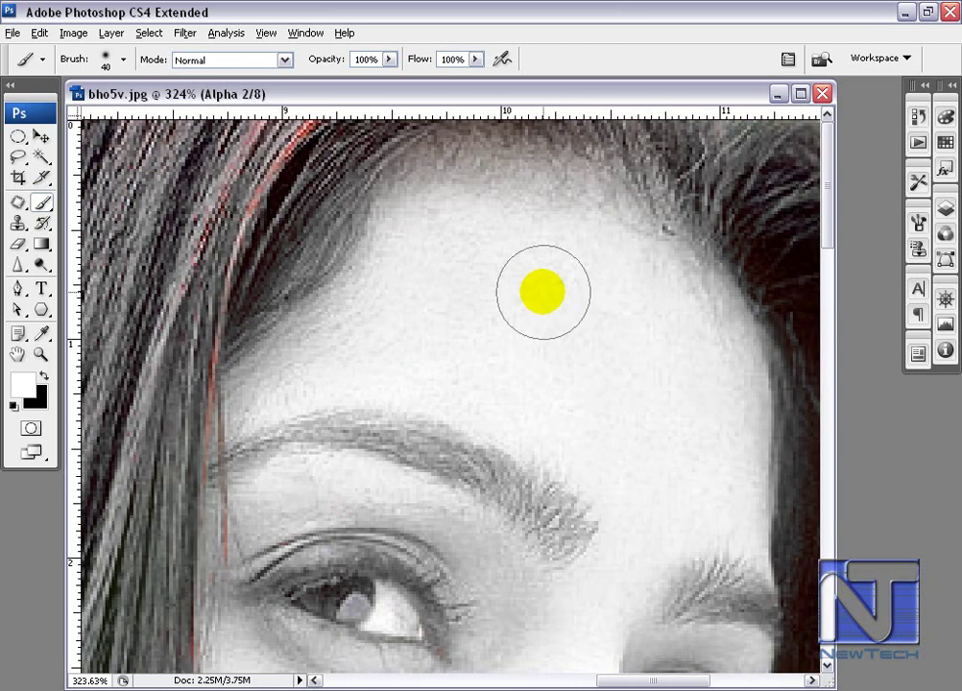
Fit the whole image in the window and make the Alpha 2 channel active in the channel list
{"action": "key", "text": "ctrl+0"}
{"action": "key", "text": "ctrl+grave"}
{"action": "left_click", "coordinate": [944, 233]}
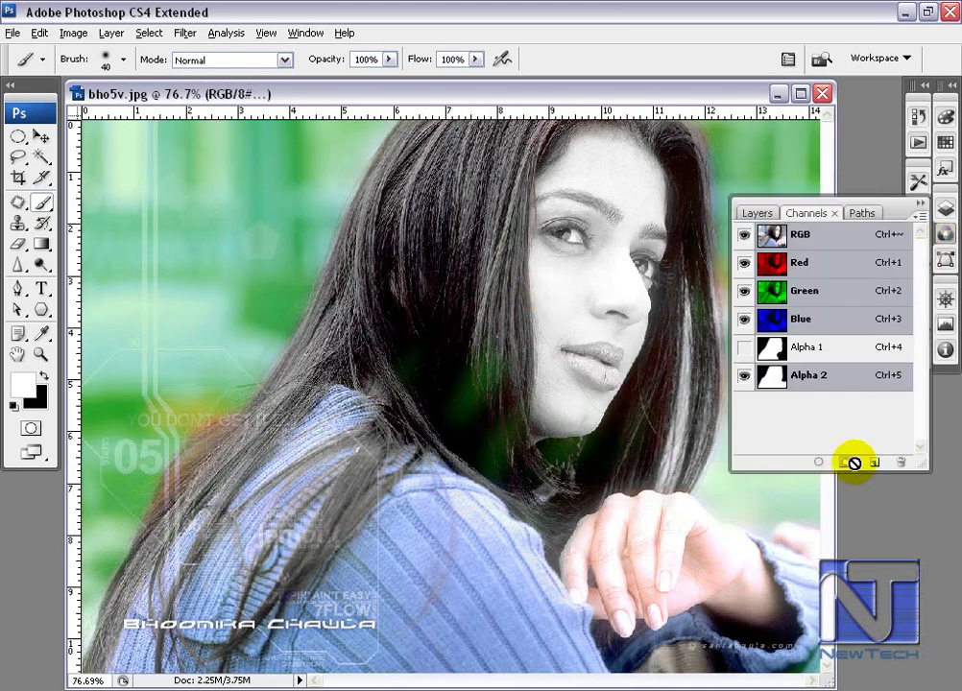
{"action": "left_click", "coordinate": [846, 464]}
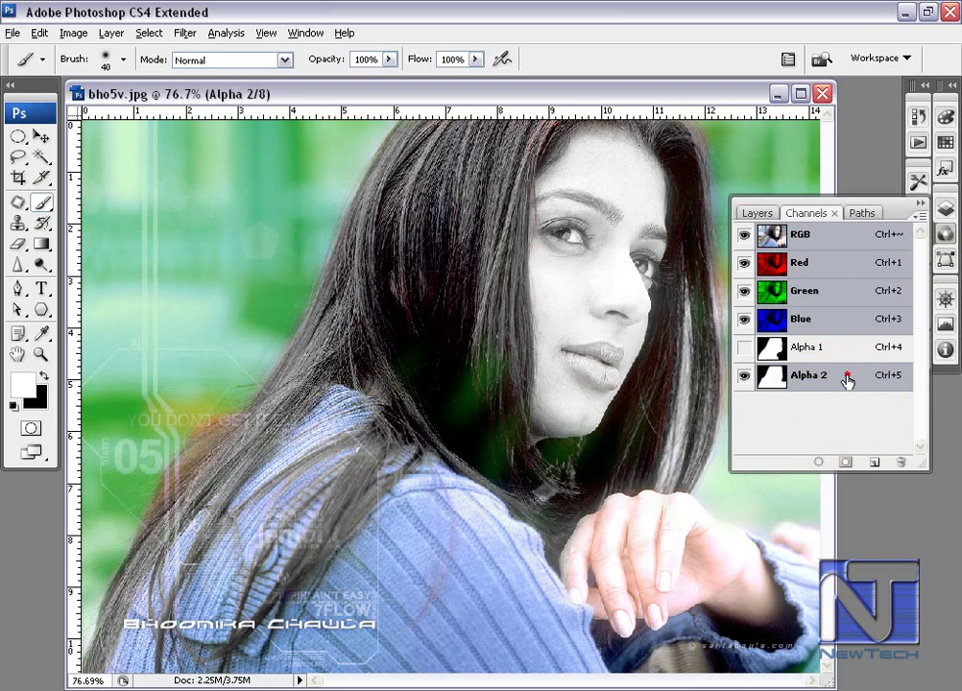
Show the Alpha 2 channel alone and paint the gray spots inside the figure white with a brush size of 80
{"action": "left_click", "coordinate": [827, 376]}
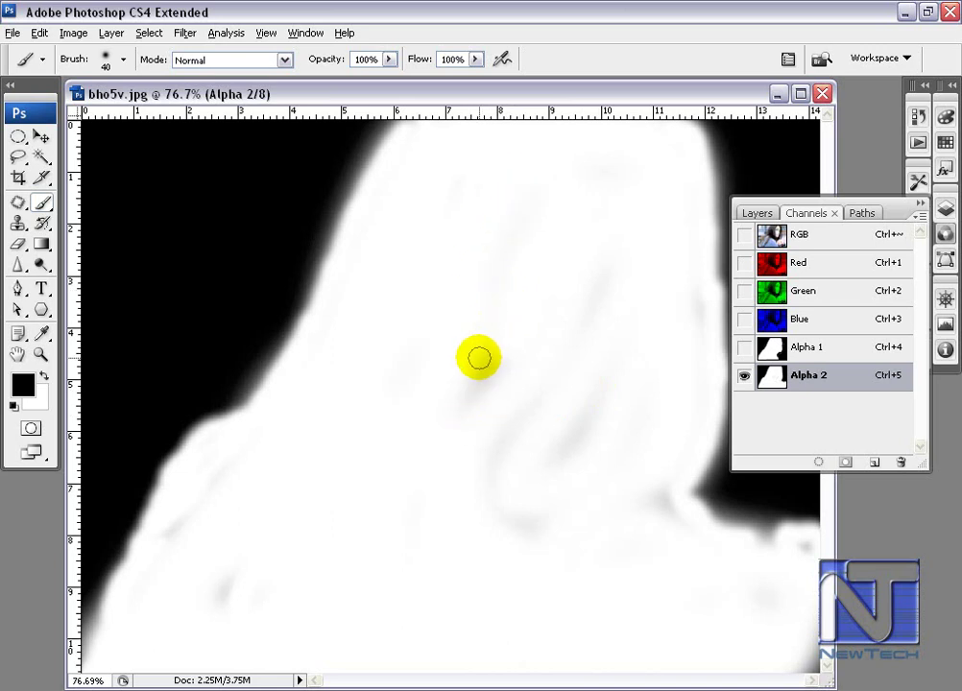
{"action": "key", "text": "bracketright"}
{"action": "key", "text": "bracketright"}
{"action": "mouse_move", "coordinate": [523, 178]}
{"action": "left_mouse_down"}
{"action": "mouse_move", "coordinate": [494, 262]}
{"action": "mouse_move", "coordinate": [476, 418]}
{"action": "left_mouse_up"}
{"action": "key", "text": "ctrl+z"}
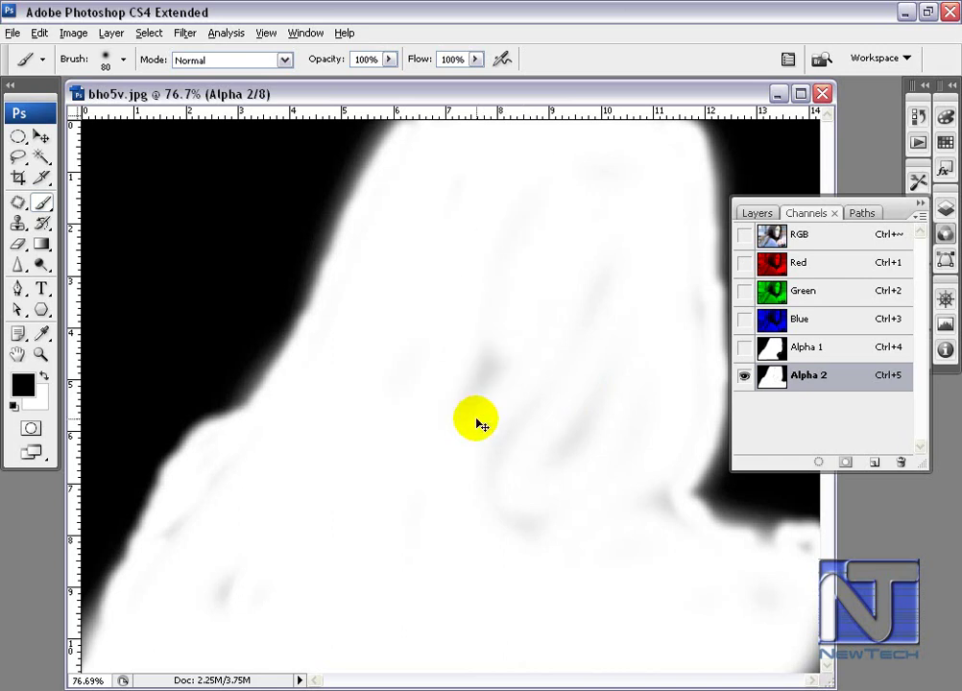
{"action": "left_click", "coordinate": [43, 377]}
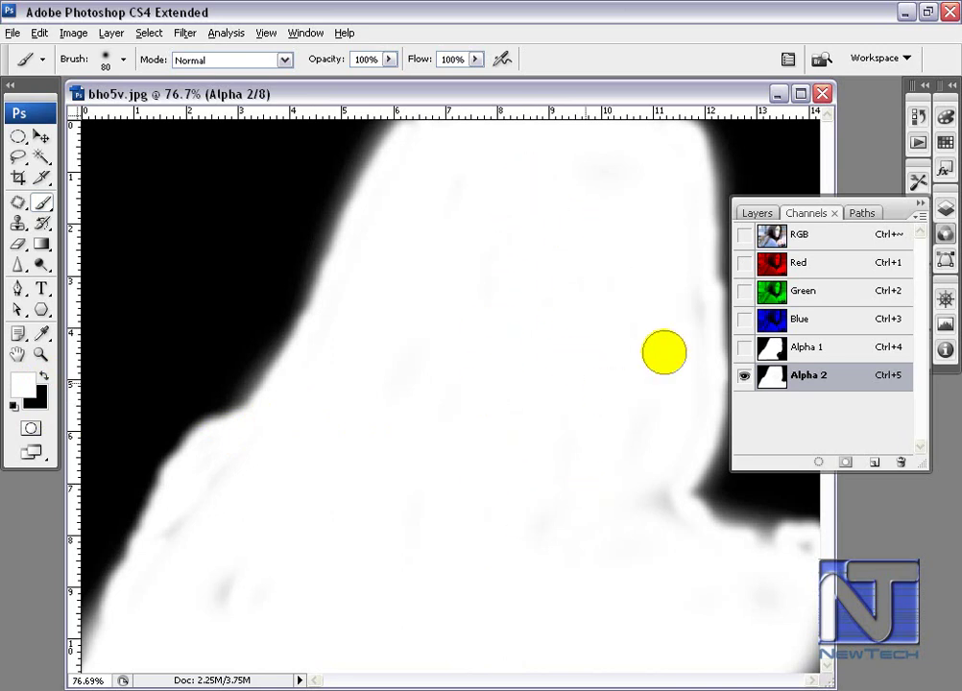
{"action": "left_click_drag", "start_coordinate": [226, 578], "coordinate": [167, 537]}
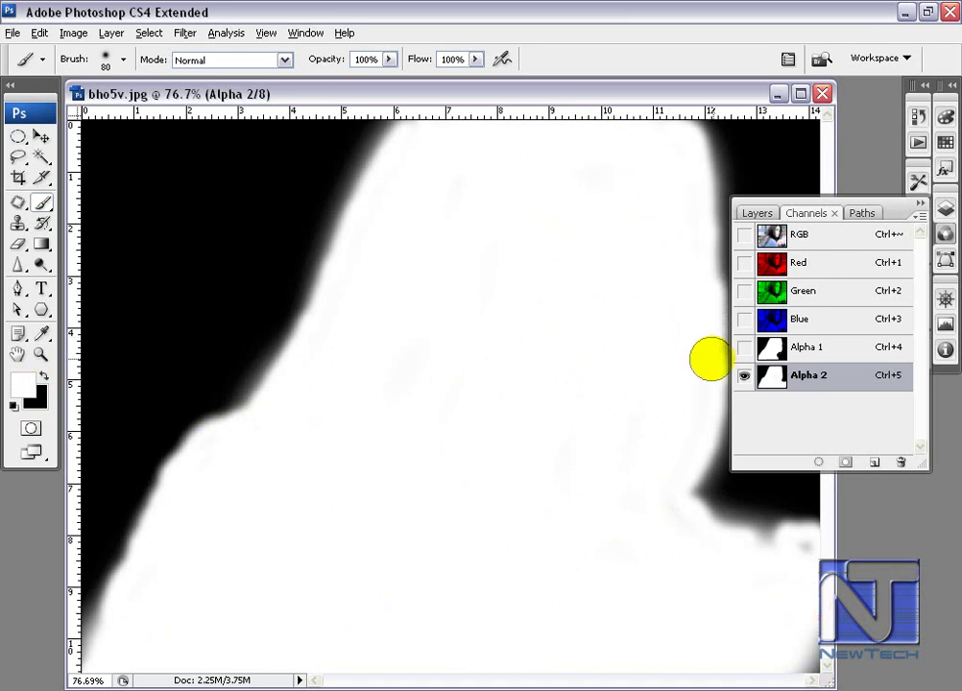
Show the RGB channels together with Alpha 2 and load Alpha 2 as a selection around the woman
{"action": "left_click", "coordinate": [745, 235]}
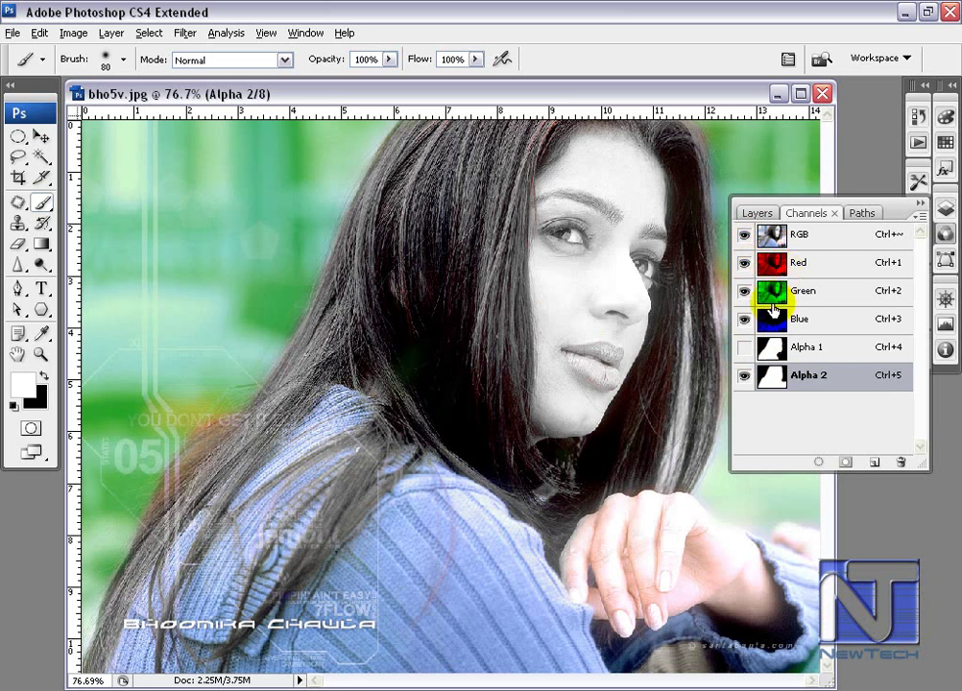
{"action": "left_click", "coordinate": [622, 547]}
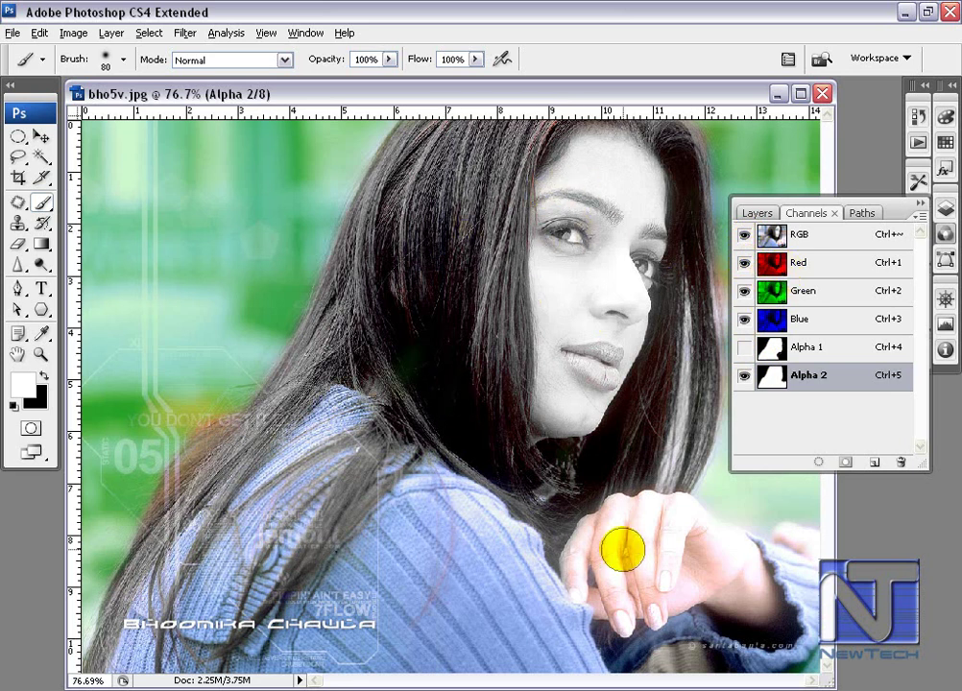
{"action": "left_click", "coordinate": [815, 462]}
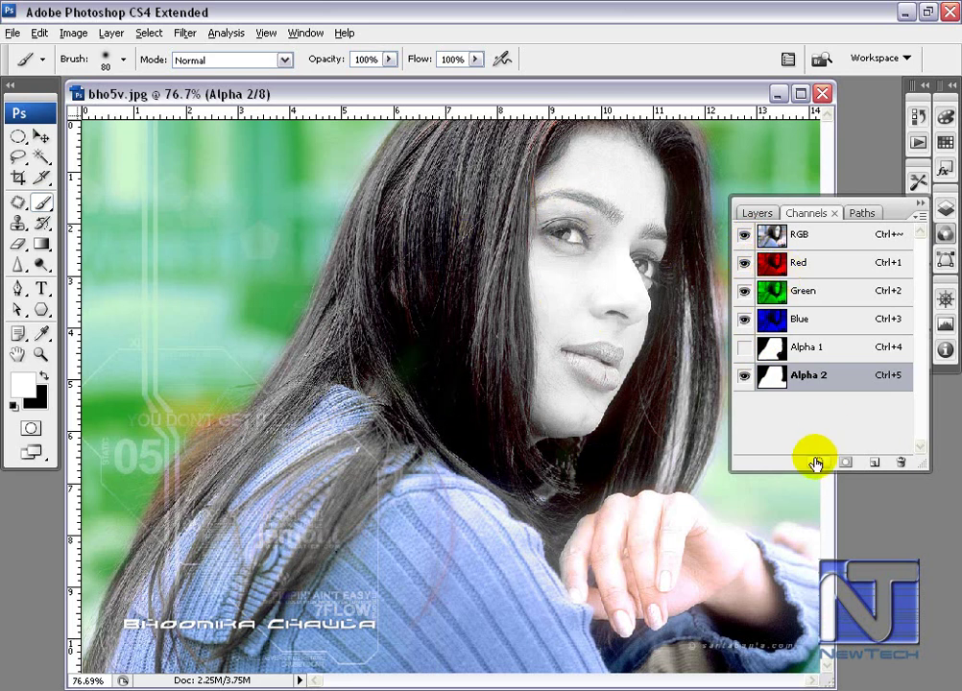
{"action": "left_click", "coordinate": [815, 462]}
{"action": "mouse_move", "coordinate": [526, 361]}
{"action": "left_mouse_down"}
{"action": "mouse_move", "coordinate": [519, 151]}
{"action": "mouse_move", "coordinate": [533, 283]}
{"action": "mouse_move", "coordinate": [551, 261]}
{"action": "left_mouse_up"}
{"action": "left_click", "coordinate": [748, 264]}
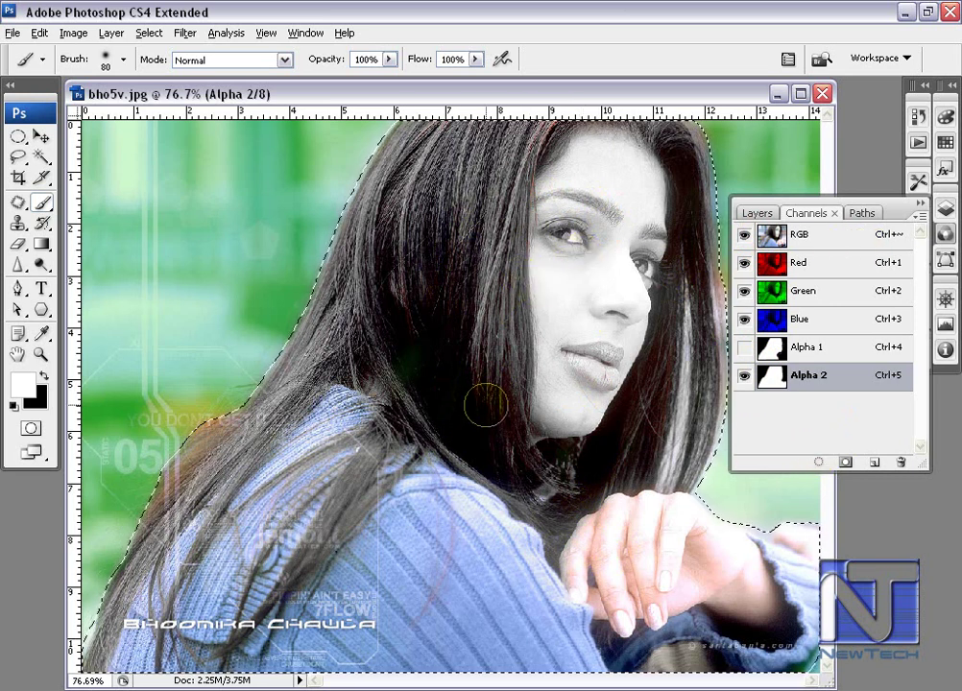
{"action": "left_click", "coordinate": [574, 219]}
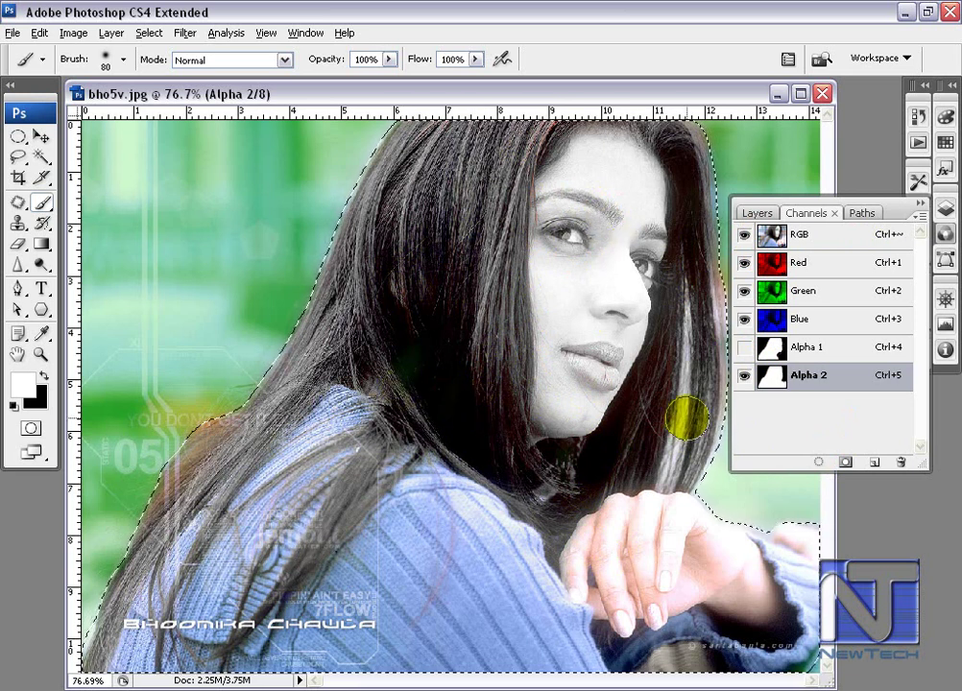
{"action": "mouse_move", "coordinate": [650, 411]}
{"action": "left_mouse_down"}
{"action": "mouse_move", "coordinate": [597, 401]}
{"action": "mouse_move", "coordinate": [553, 350]}
{"action": "left_mouse_up"}
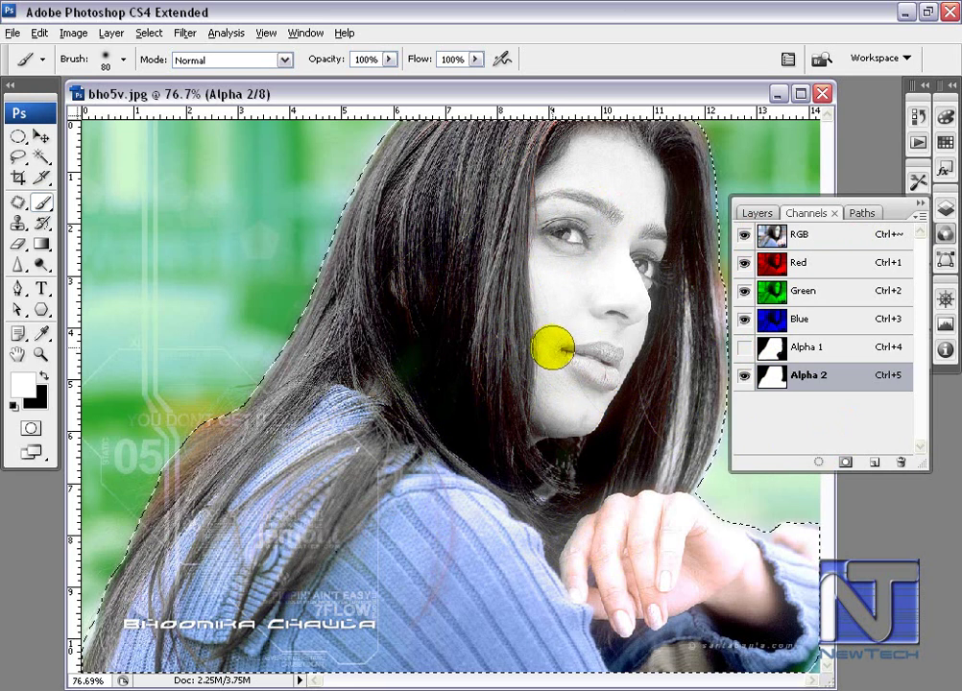
Make the RGB composite active and start a Gradient Map adjustment on the selected woman with Reverse enabled
{"action": "left_click", "coordinate": [73, 33]}
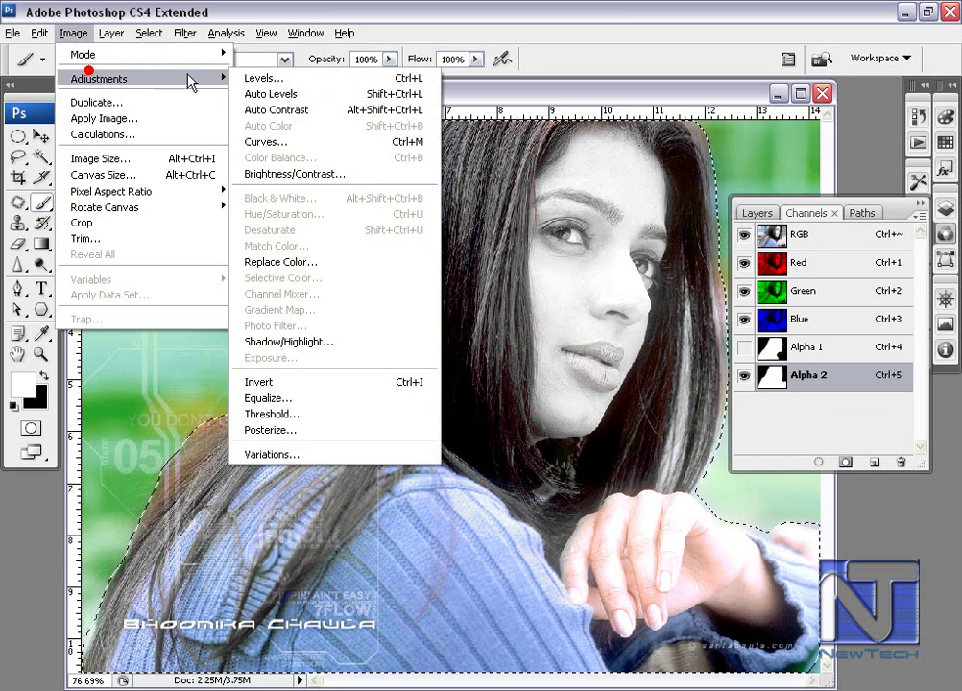
{"action": "mouse_move", "coordinate": [305, 33]}
{"action": "left_click", "coordinate": [301, 10]}
{"action": "left_click", "coordinate": [74, 32]}
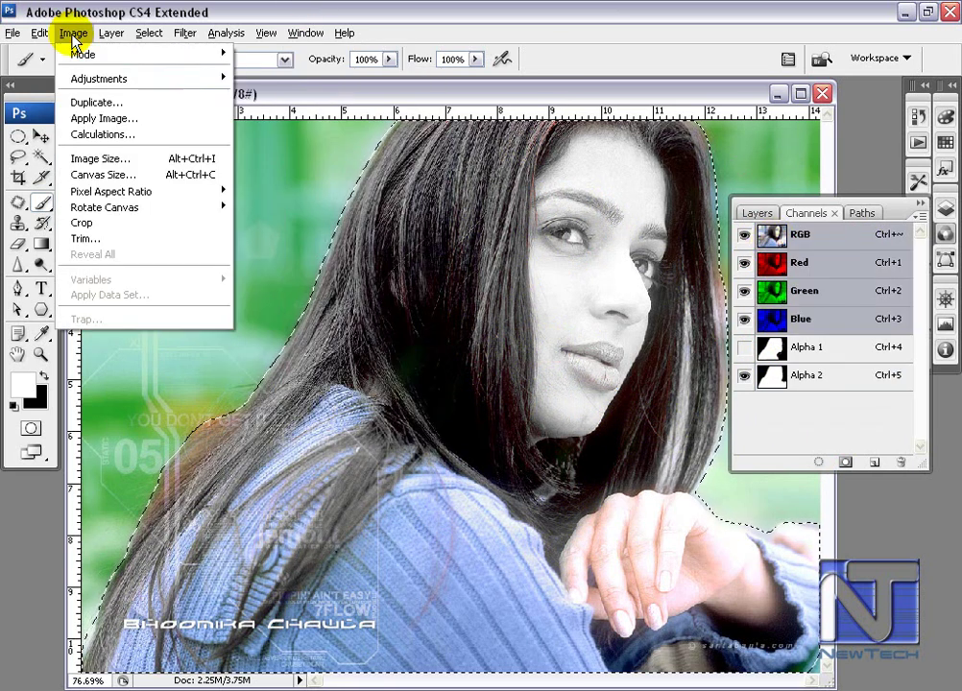
{"action": "mouse_move", "coordinate": [123, 80]}
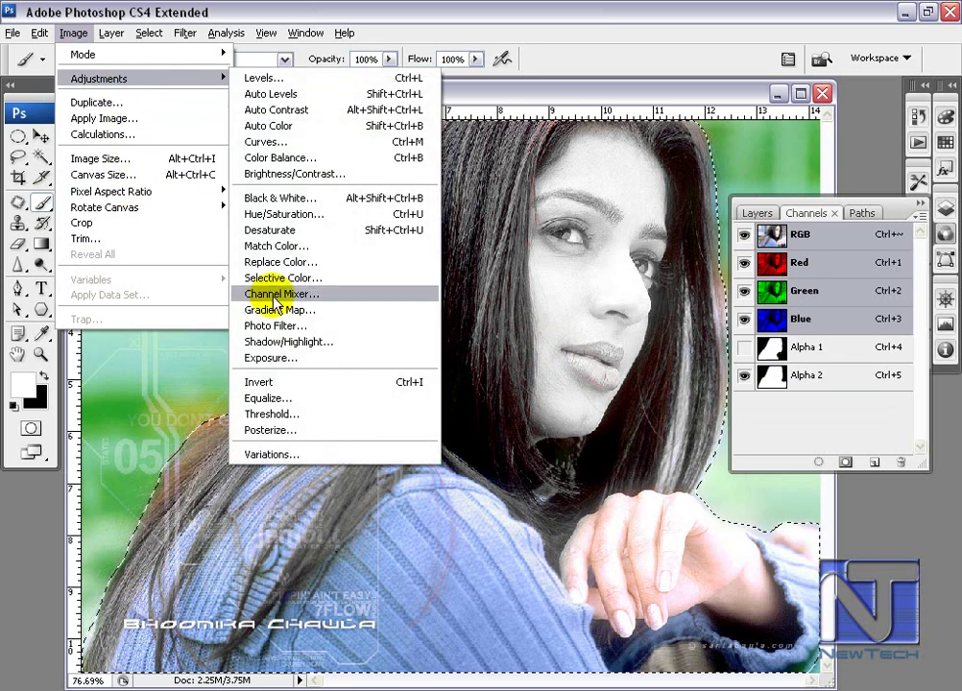
{"action": "left_click", "coordinate": [259, 367]}
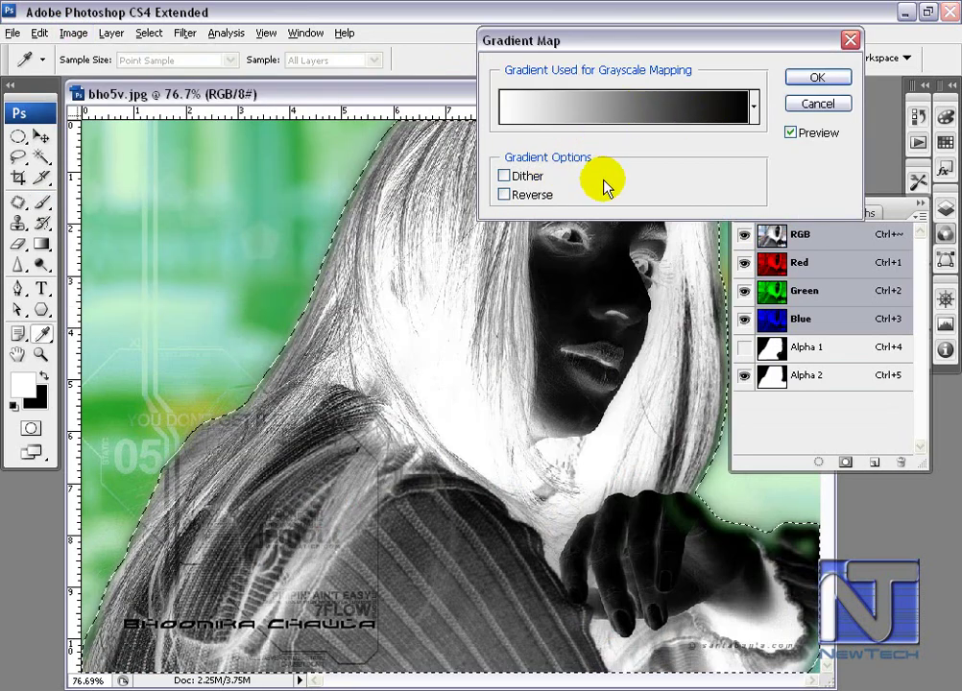
{"action": "left_click", "coordinate": [524, 202]}
Add a color stop at 66% in the map's gradient and give it a muted yellow-brown color
{"action": "left_click", "coordinate": [641, 113]}
{"action": "left_click_drag", "start_coordinate": [657, 48], "coordinate": [307, 51]}
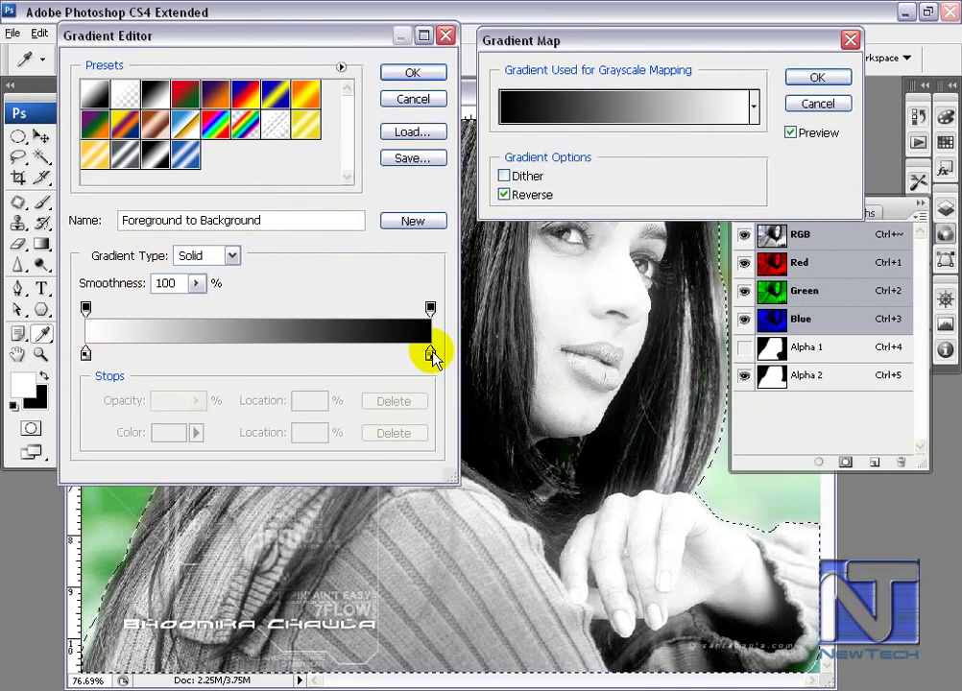
{"action": "left_click", "coordinate": [430, 355]}
{"action": "left_click", "coordinate": [313, 354]}
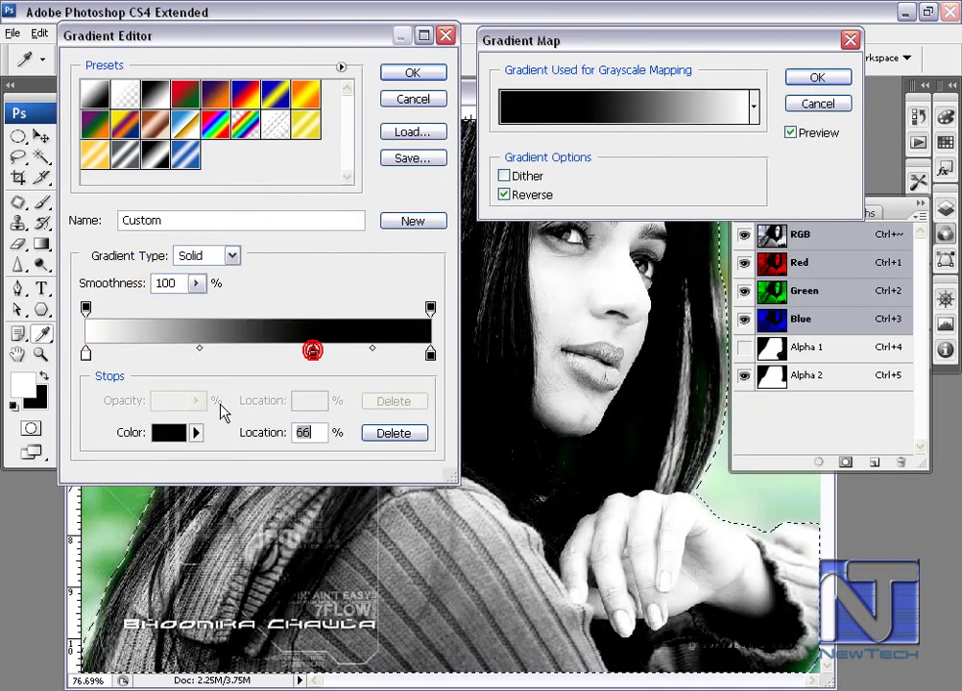
{"action": "left_click", "coordinate": [170, 432]}
{"action": "left_click", "coordinate": [577, 220]}
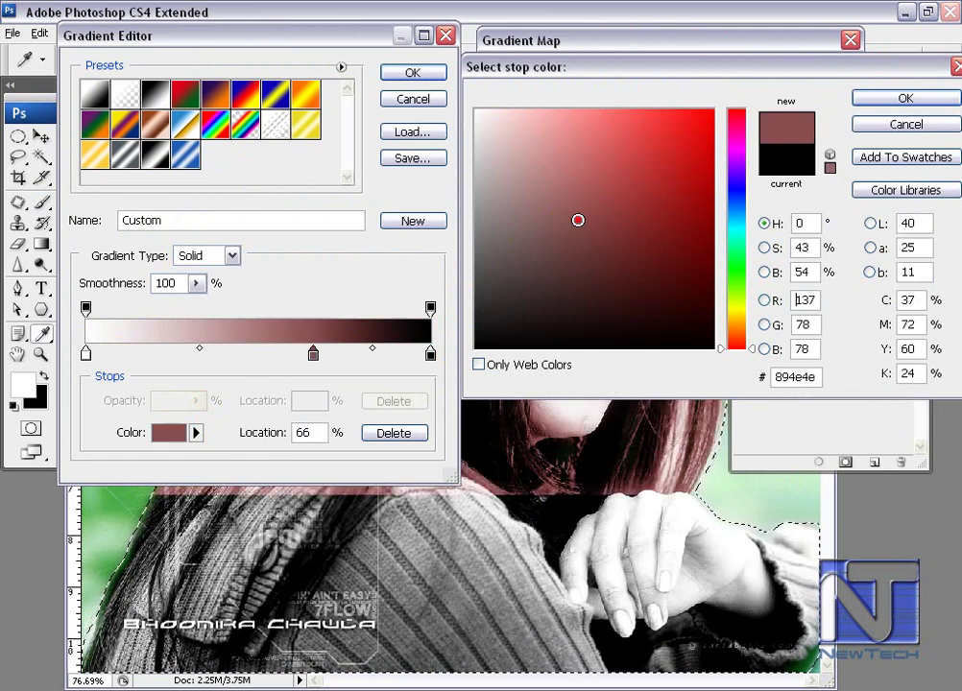
{"action": "left_click_drag", "start_coordinate": [757, 350], "coordinate": [754, 319]}
{"action": "left_click", "coordinate": [887, 101]}
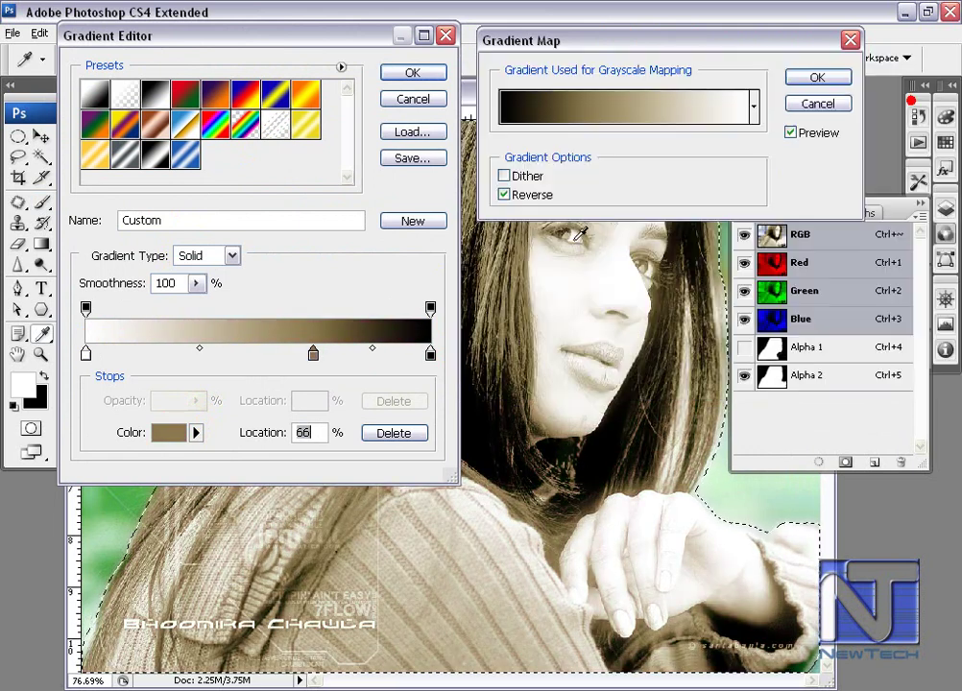
Move the brown color stop to 43%, apply the gradient map and return to the Brush tool
{"action": "left_click_drag", "start_coordinate": [314, 355], "coordinate": [232, 354]}
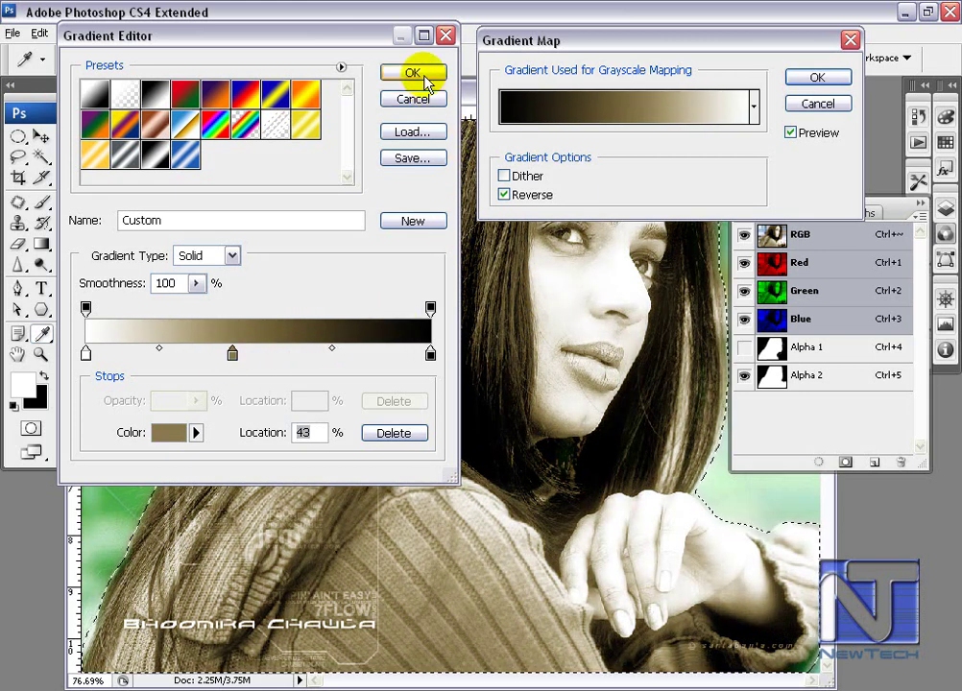
{"action": "left_click", "coordinate": [420, 76]}
{"action": "key", "text": "Return"}
{"action": "key", "text": "b"}
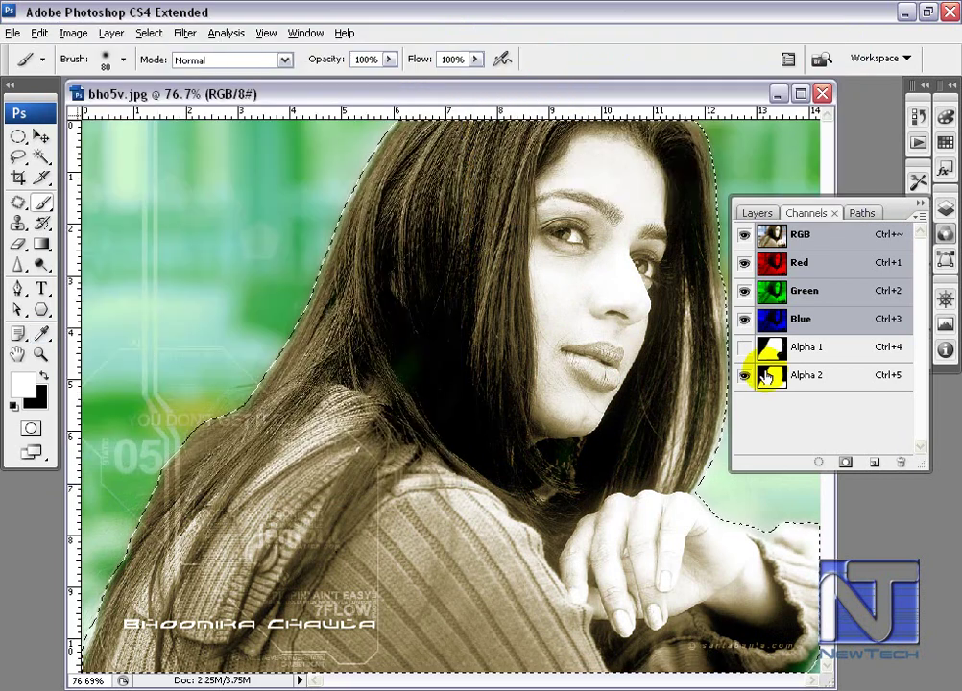
Hide the Alpha 2 overlay and deselect the woman, collapsing the channel list
{"action": "left_click", "coordinate": [757, 348]}
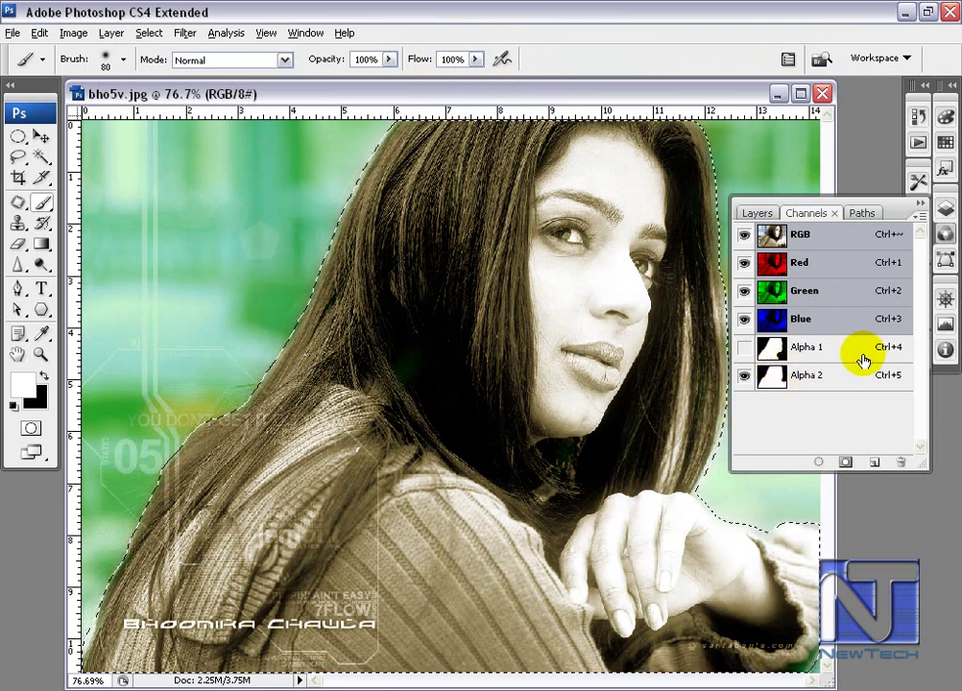
{"action": "left_click", "coordinate": [745, 376]}
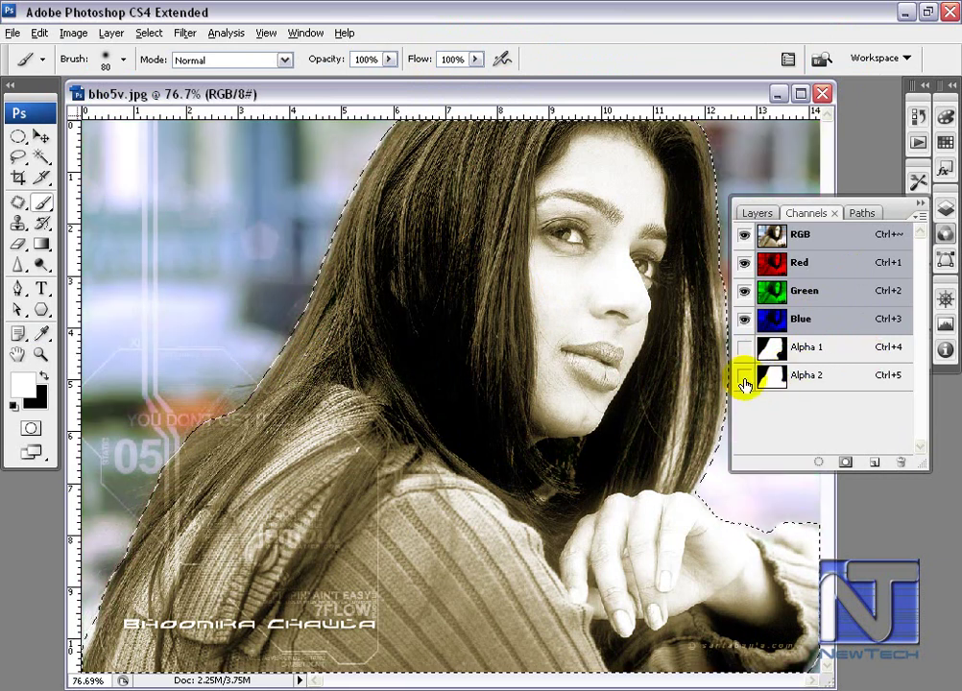
{"action": "key", "text": "ctrl+d"}
{"action": "left_click", "coordinate": [866, 228]}
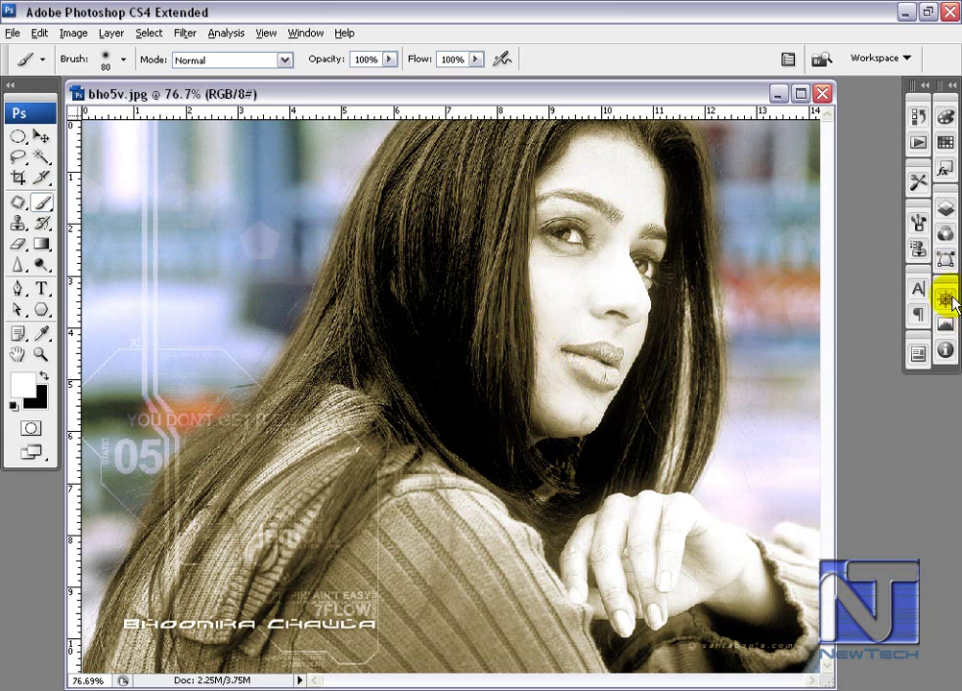
Reopen the channel list, make Alpha 2 visible and active, and load it as a selection
{"action": "left_click", "coordinate": [945, 238]}
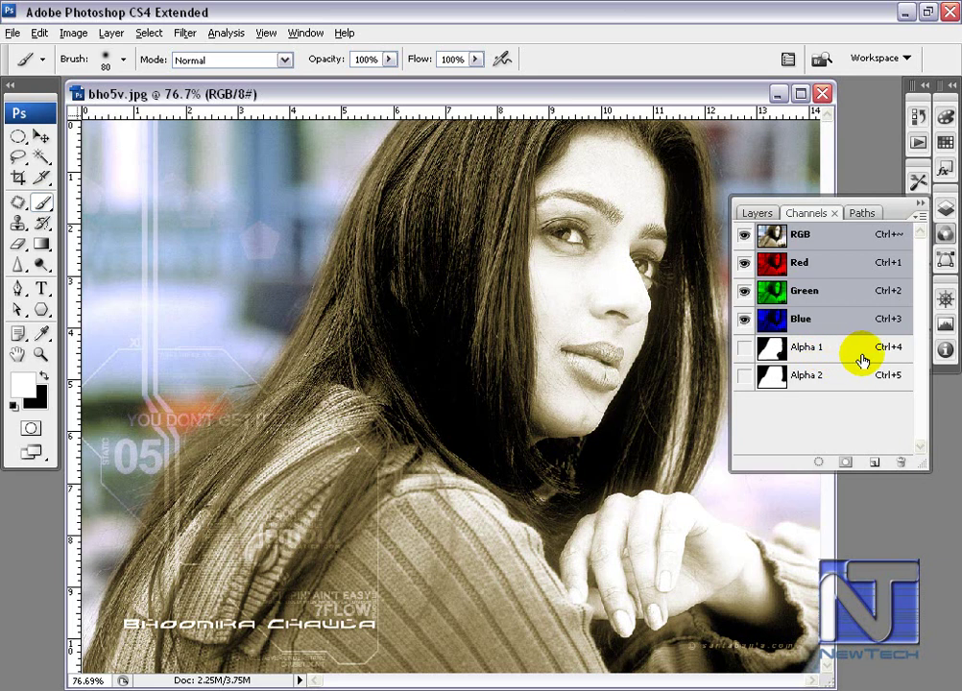
{"action": "left_click", "coordinate": [746, 376]}
{"action": "left_click", "coordinate": [810, 375]}
{"action": "left_click", "coordinate": [818, 463]}
Save the selection as a new channel named jk and display that channel over the RGB image
{"action": "left_click", "coordinate": [146, 33]}
{"action": "left_click", "coordinate": [184, 327]}
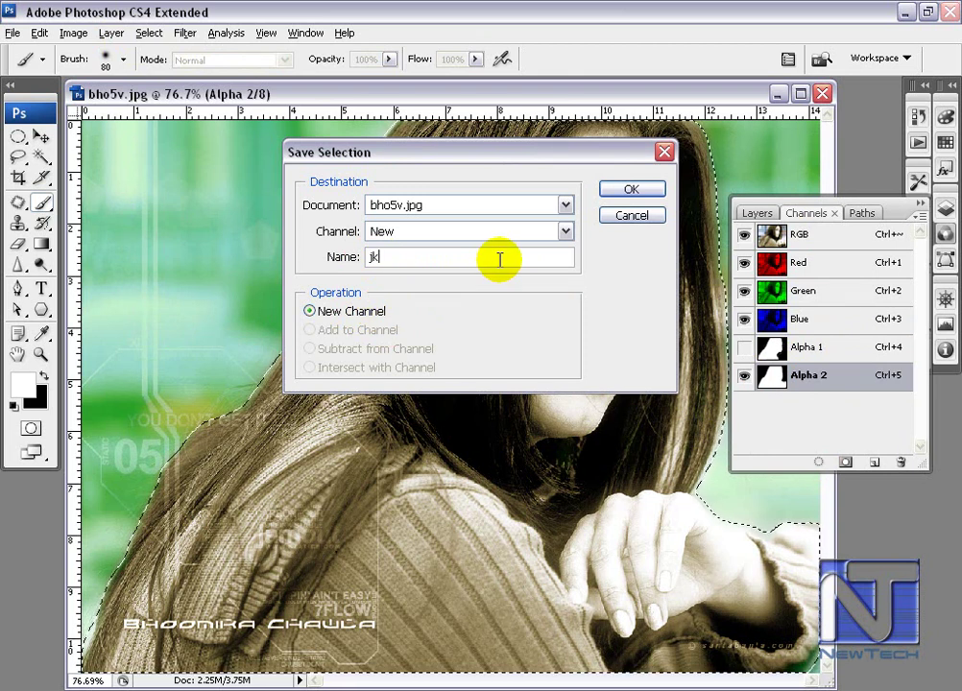
{"action": "key", "text": "Return"}
{"action": "left_click", "coordinate": [849, 410]}
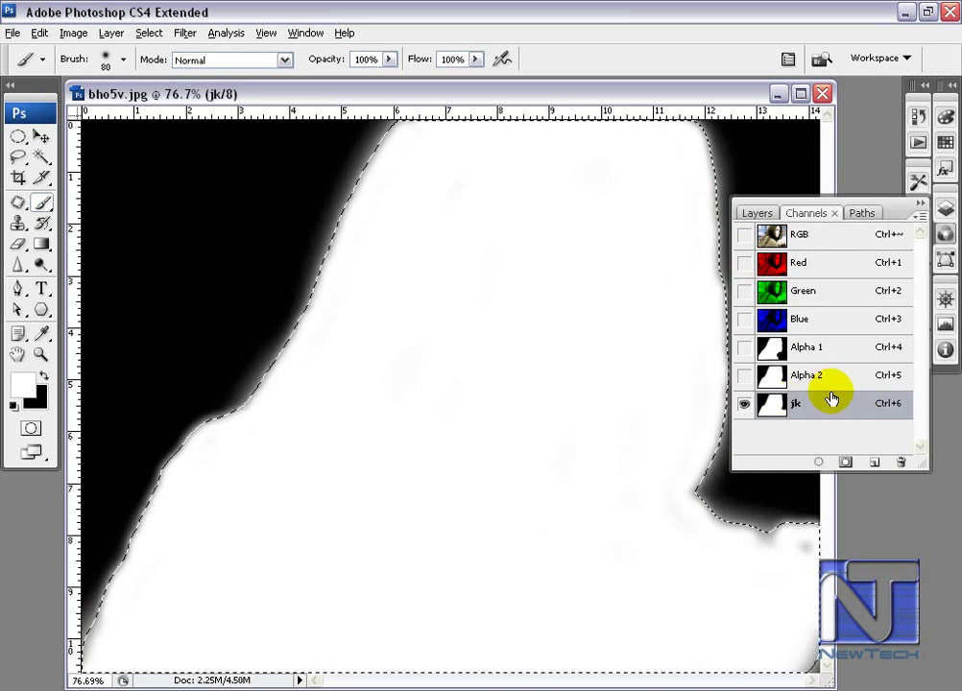
{"action": "left_click", "coordinate": [744, 235]}
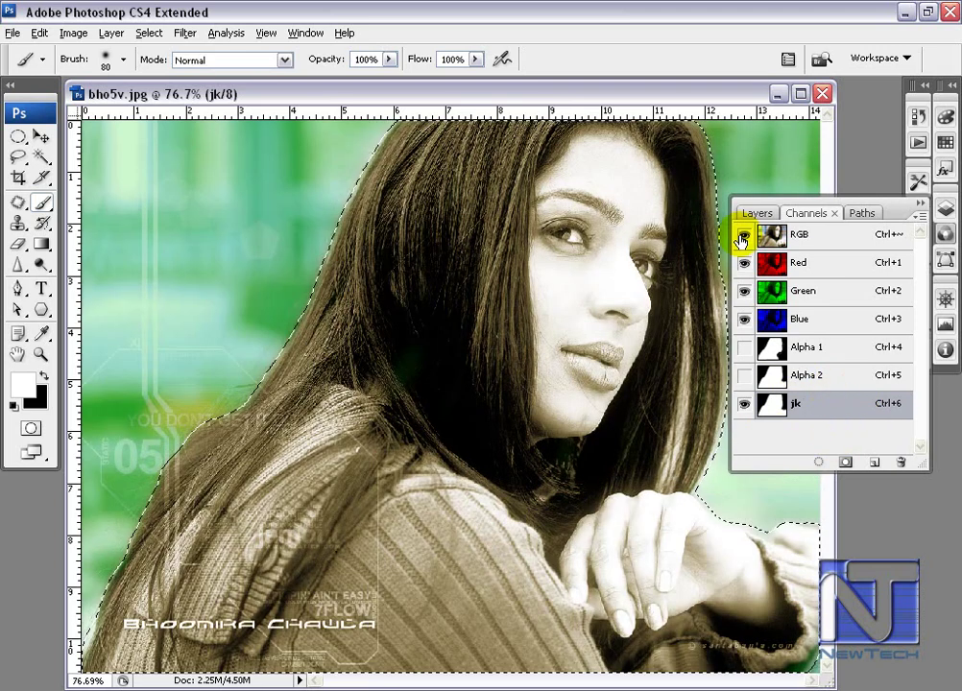